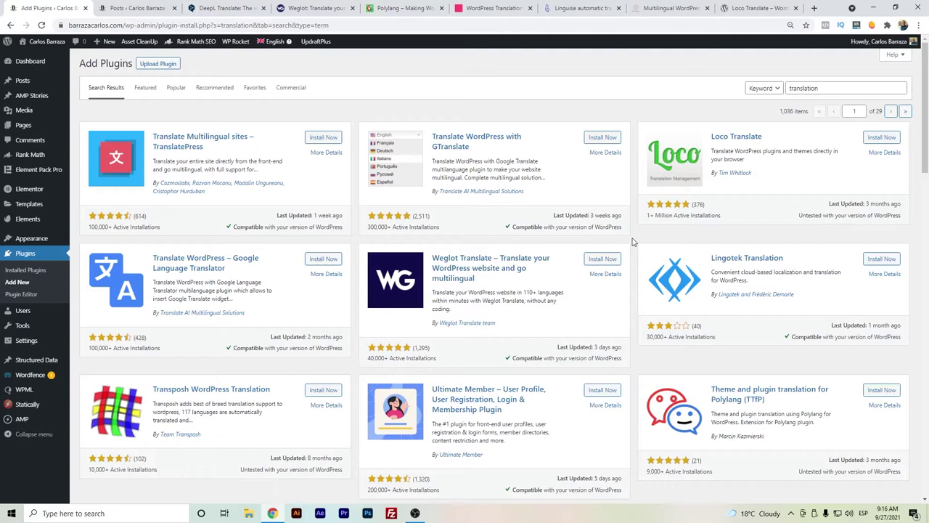
# Step: Look through the translation plugins in the Add Plugins search results, including TranslatePress, Weglot, DeepL Pro and Polylang
pyautogui.scroll(-1, 632, 241)
pyautogui.scroll(-4, 632, 241)
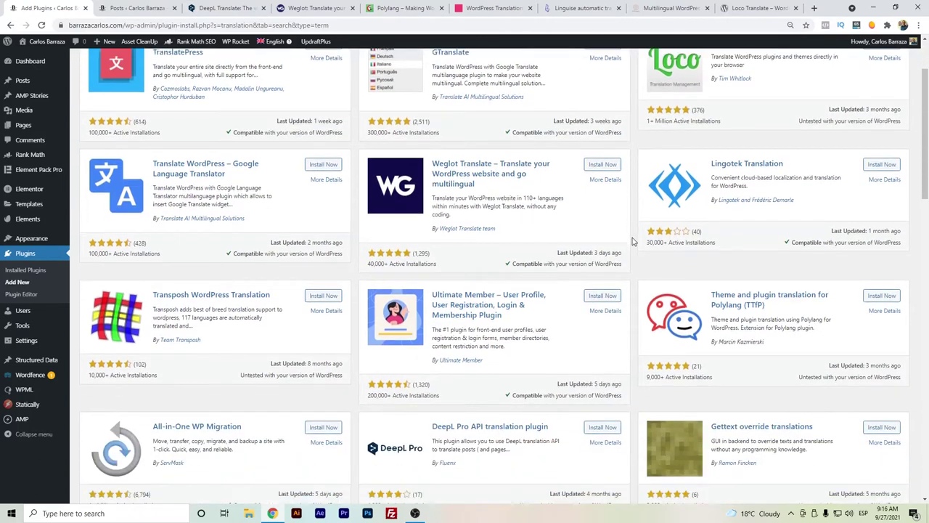
pyautogui.scroll(-1, 631, 255)
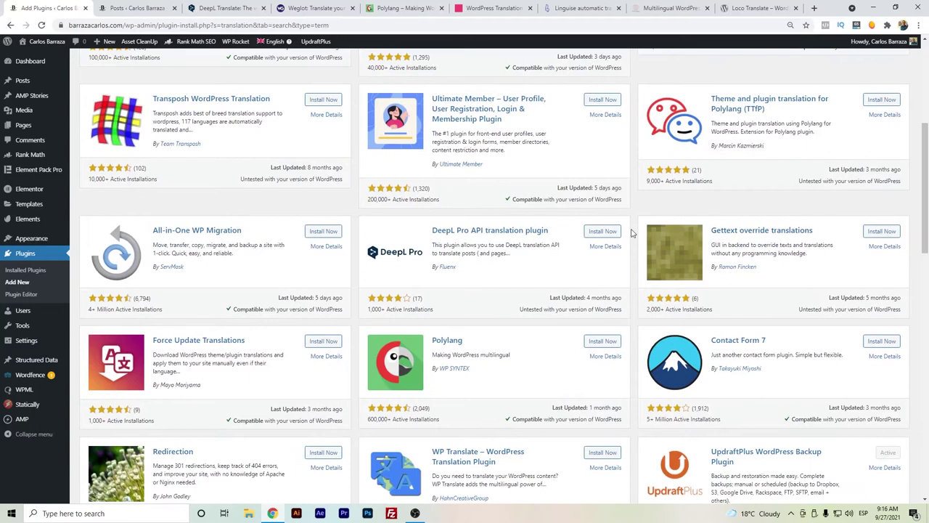
pyautogui.scroll(-1, 438, 232)
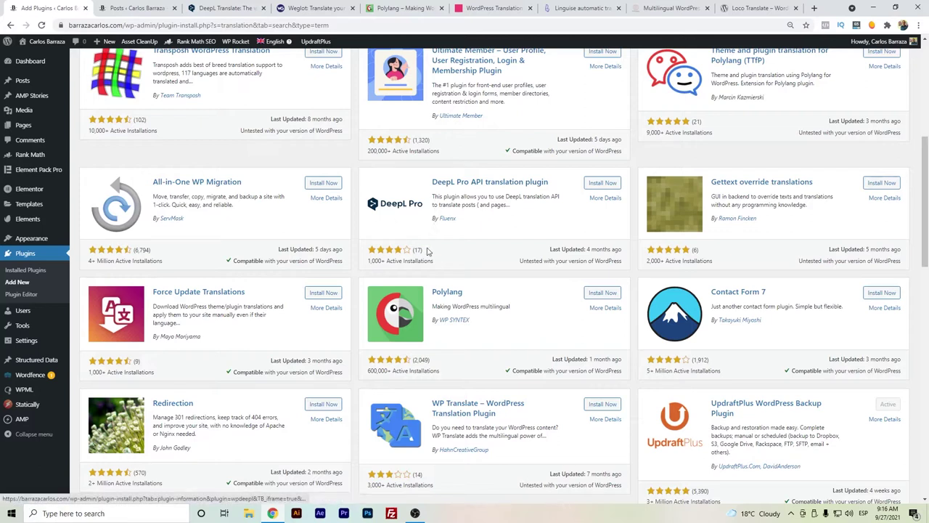
pyautogui.scroll(-2, 461, 253)
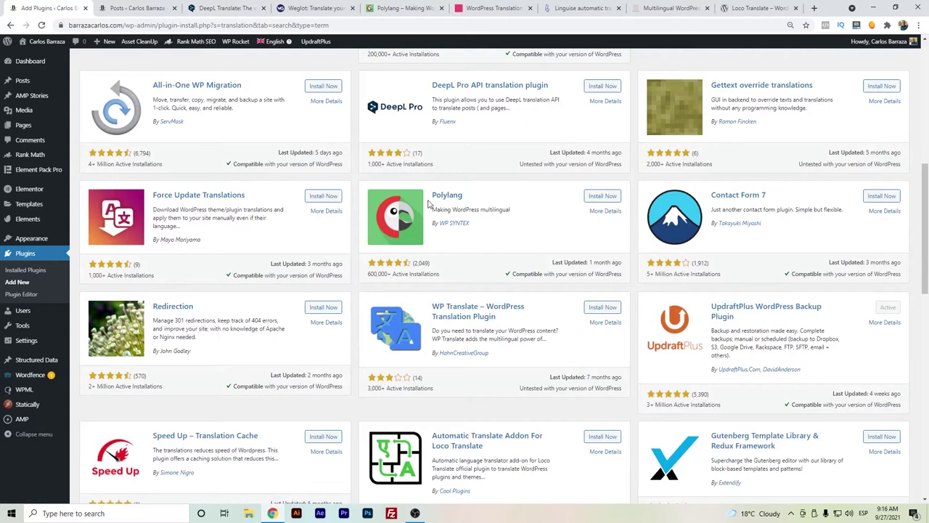
pyautogui.scroll(-7, 442, 240)
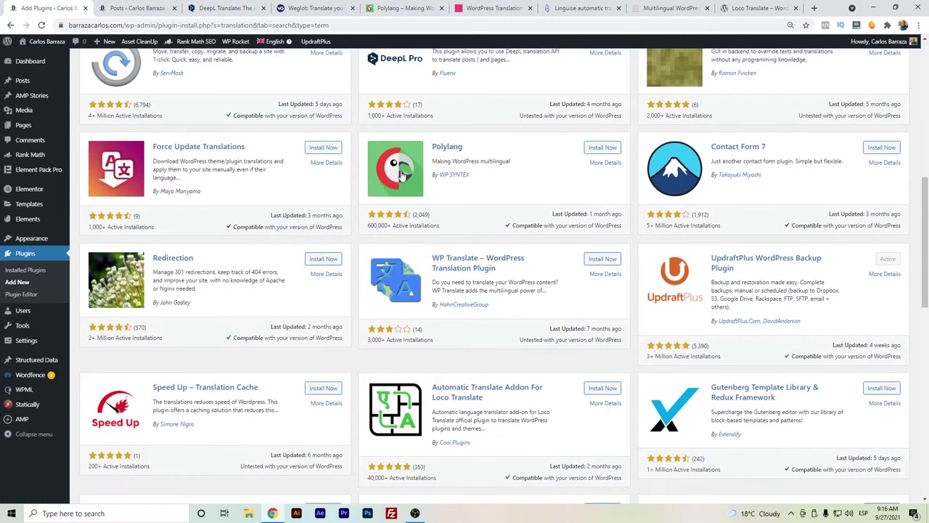
pyautogui.scroll(-5, 435, 232)
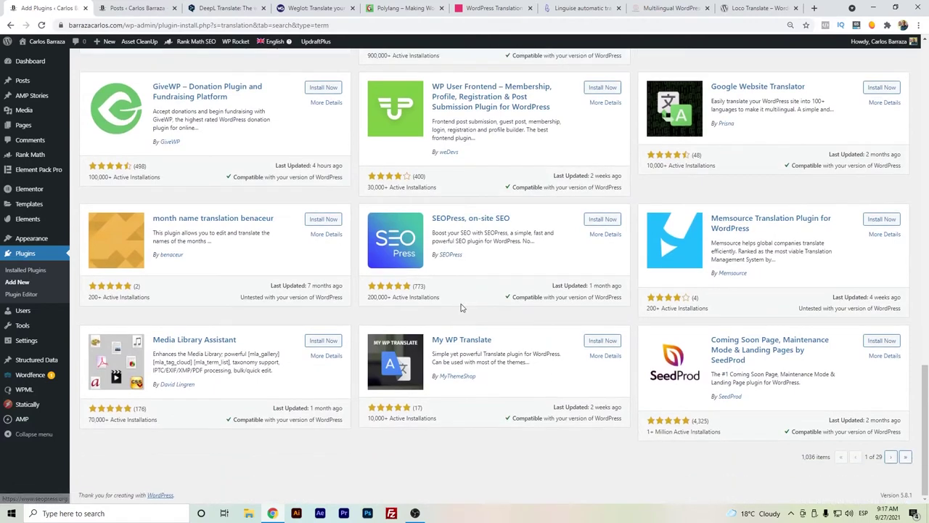
pyautogui.scroll(10, 462, 309)
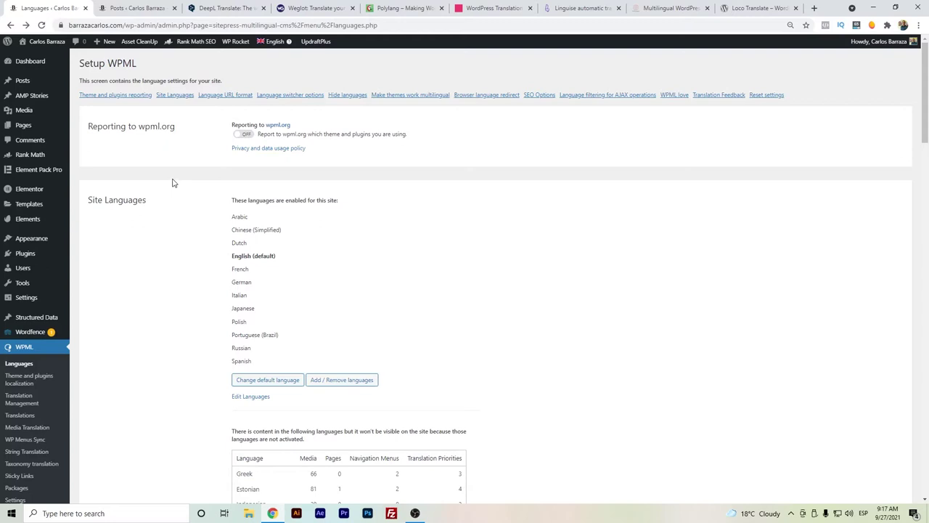
# Step: Open the site's add/remove languages list in the WPML language settings and review the selectable languages
pyautogui.scroll(-1, 172, 183)
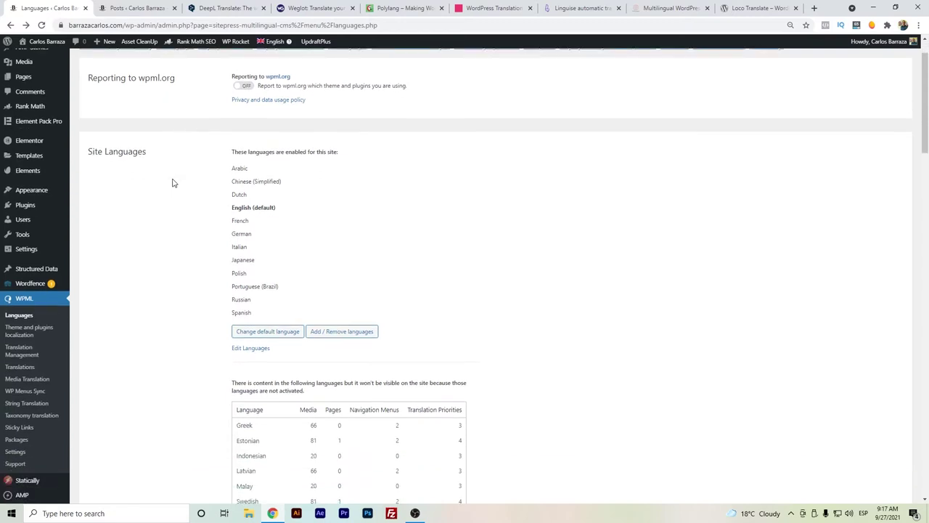
pyautogui.click(336, 340)
pyautogui.scroll(-4, 373, 287)
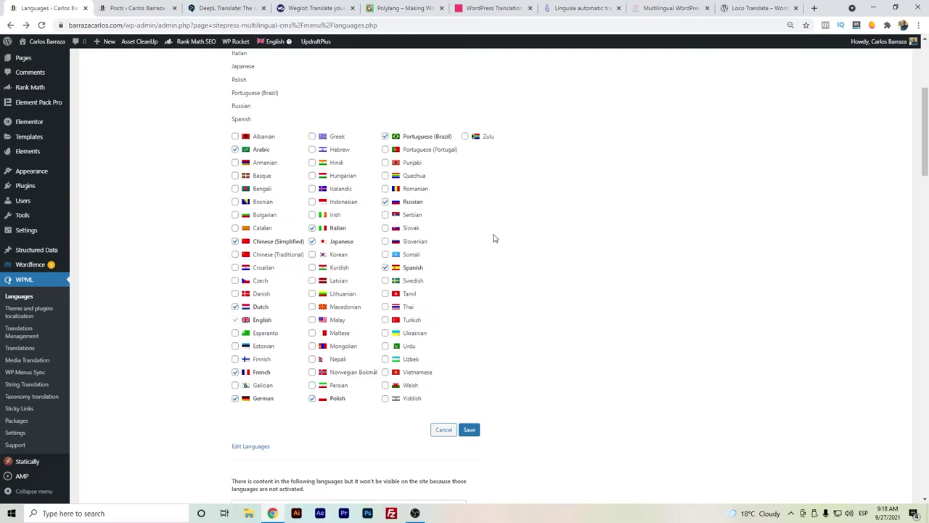
pyautogui.scroll(-2, 494, 238)
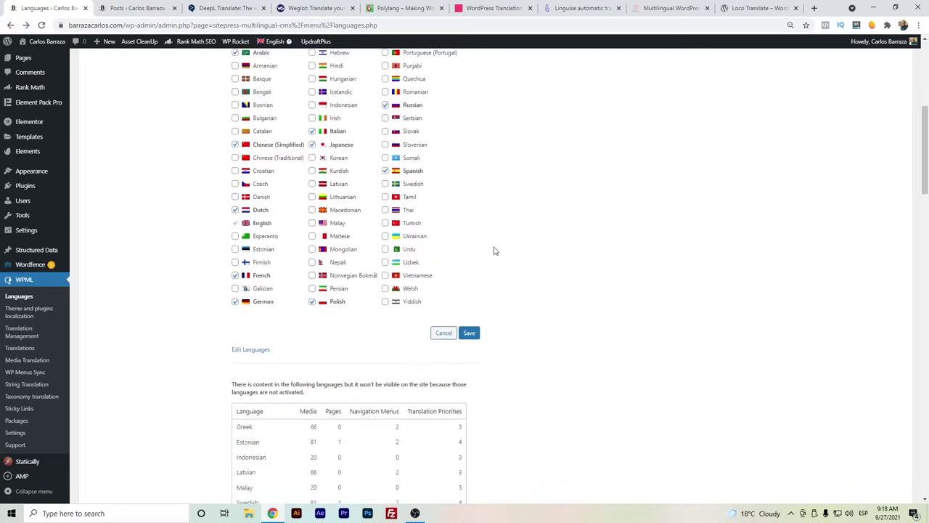
# Step: Examine the WPML settings for language URL format, language switchers and hidden languages
pyautogui.scroll(-2, 494, 250)
pyautogui.scroll(-4, 493, 251)
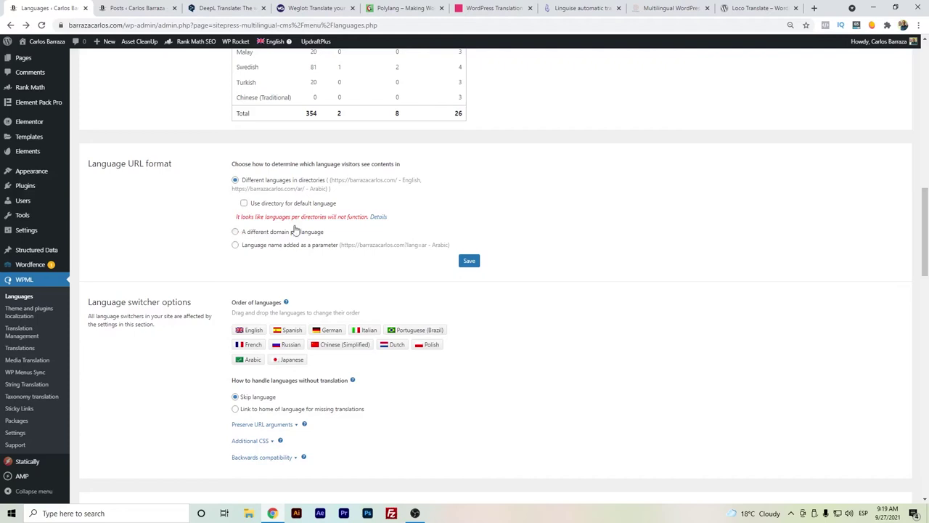
pyautogui.scroll(-1, 300, 241)
pyautogui.scroll(-9, 301, 242)
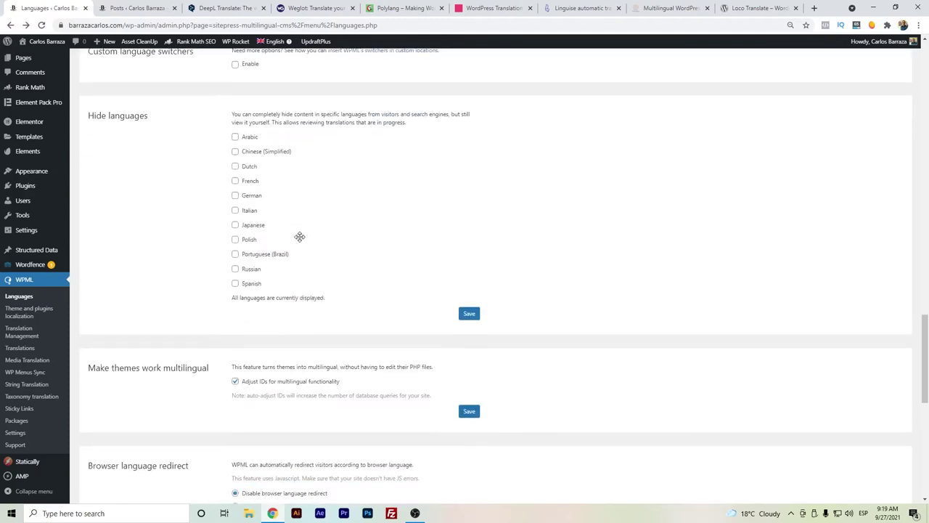
pyautogui.scroll(5, 298, 239)
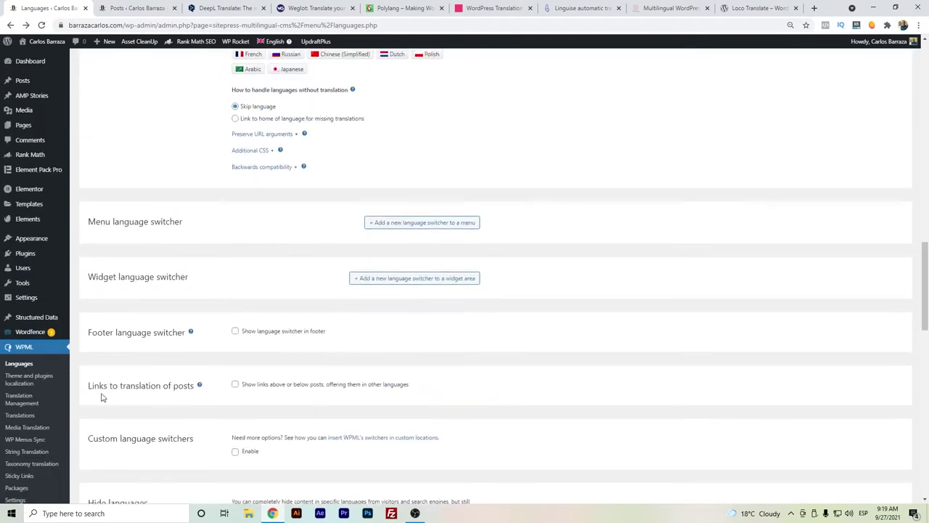
# Step: Open the payment settings of the Translation Management tools and examine the automatic translation credit tiers and prices
pyautogui.click(31, 405)
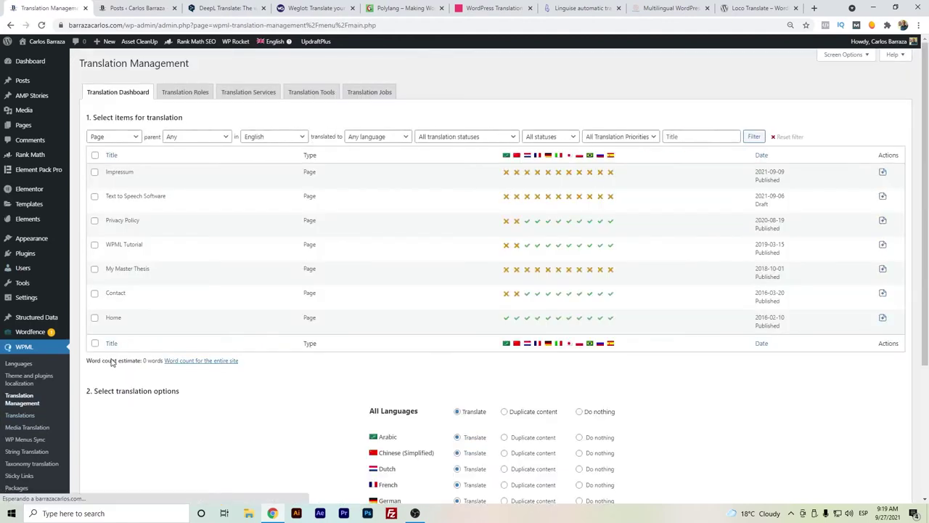
pyautogui.click(312, 93)
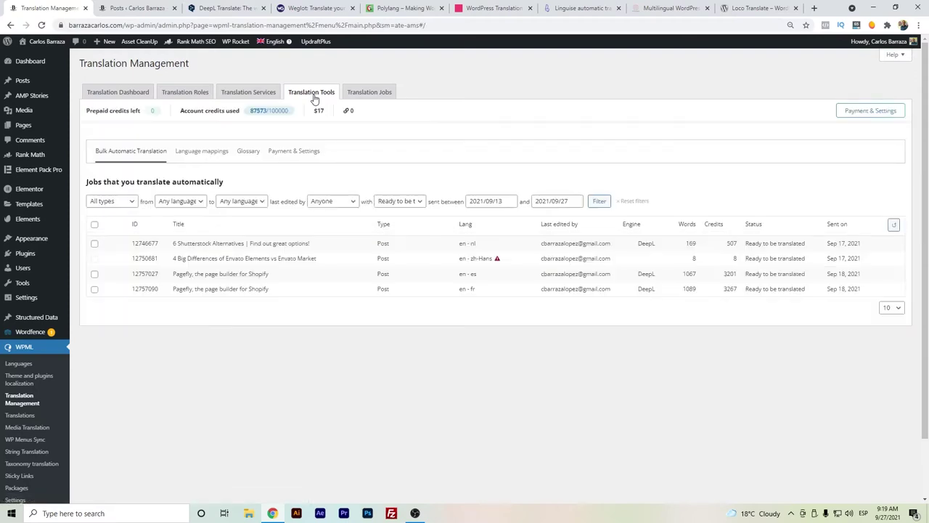
pyautogui.click(290, 156)
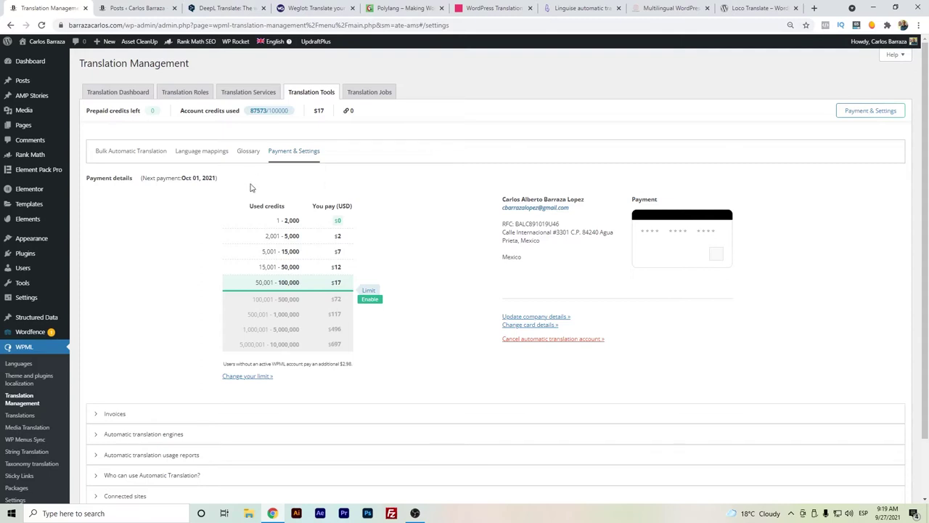
pyautogui.moveTo(299, 230)
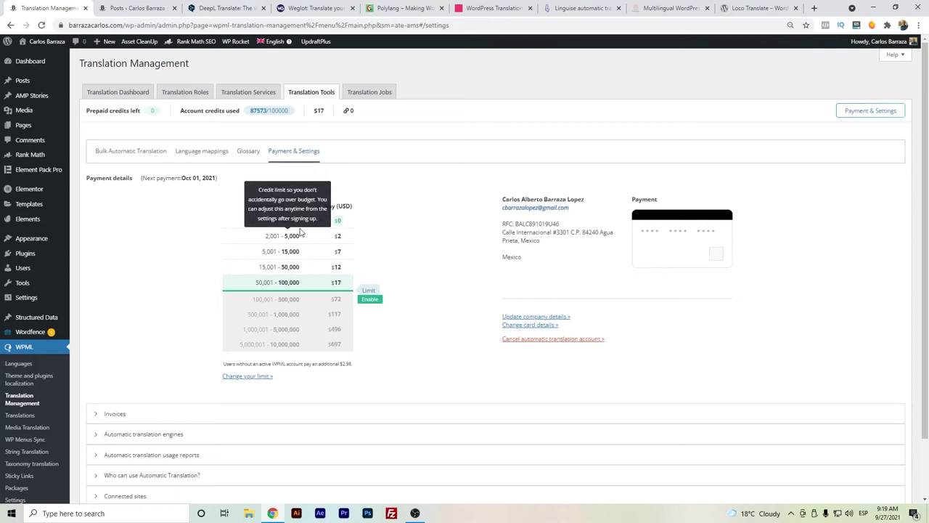
pyautogui.moveTo(327, 314)
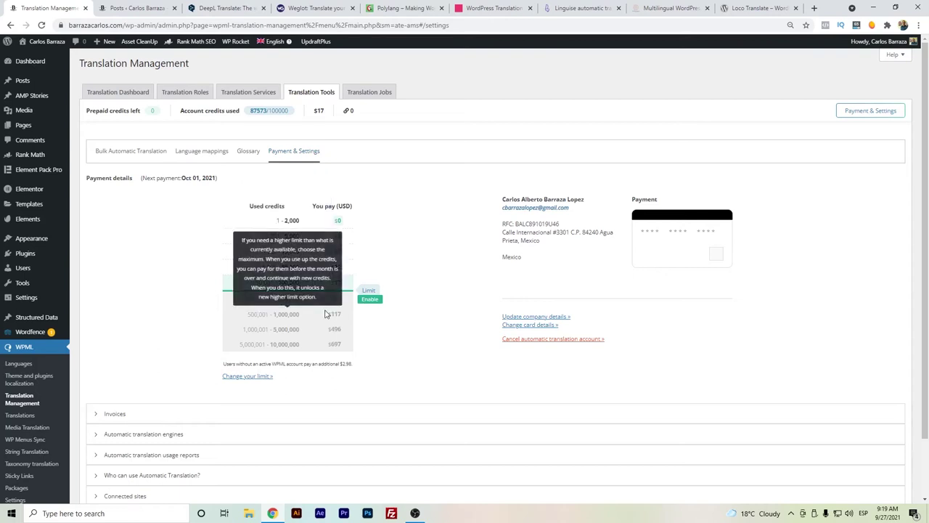
pyautogui.moveTo(337, 259)
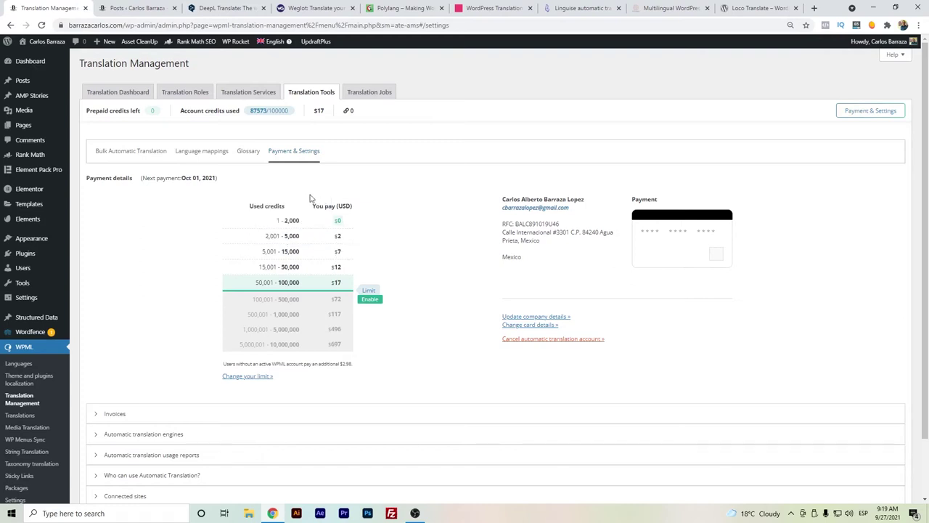
# Step: Expand the automatic translation engines section and review the DeepL, Microsoft and Google engines with their credits per word
pyautogui.scroll(-1, 342, 197)
pyautogui.click(156, 369)
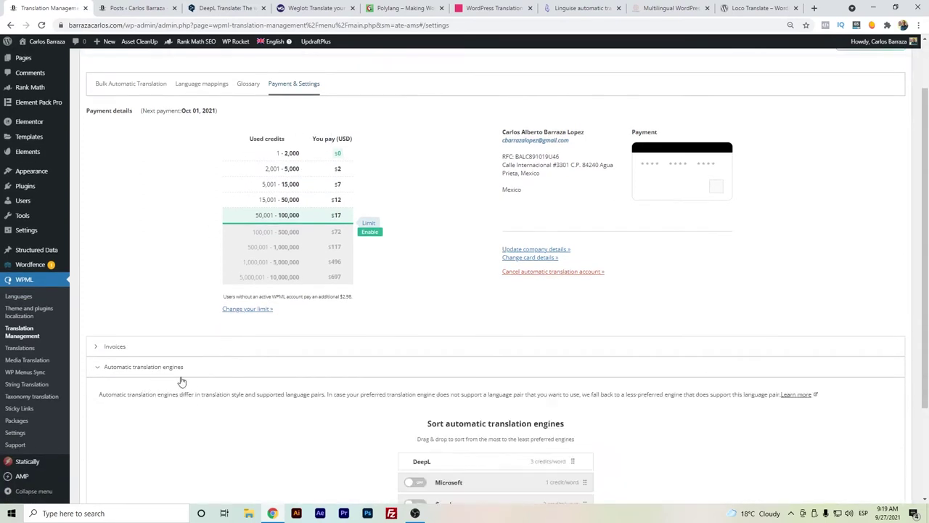
pyautogui.scroll(-1, 462, 414)
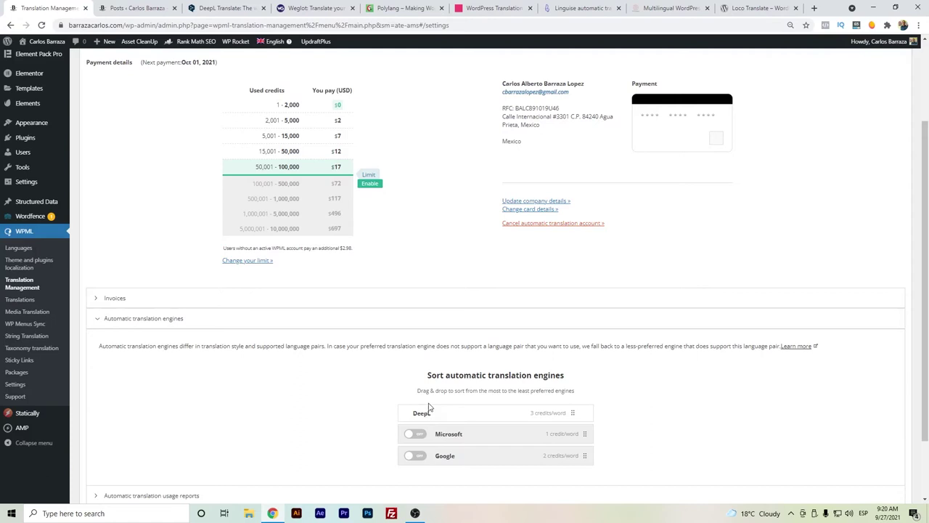
pyautogui.scroll(2, 376, 387)
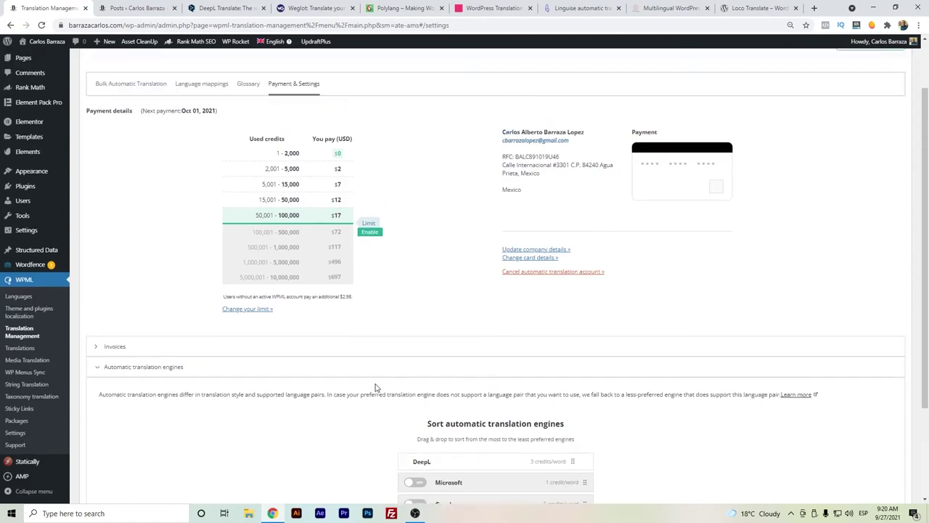
# Step: Check the account credits used against the monthly payment limit
pyautogui.moveTo(267, 110)
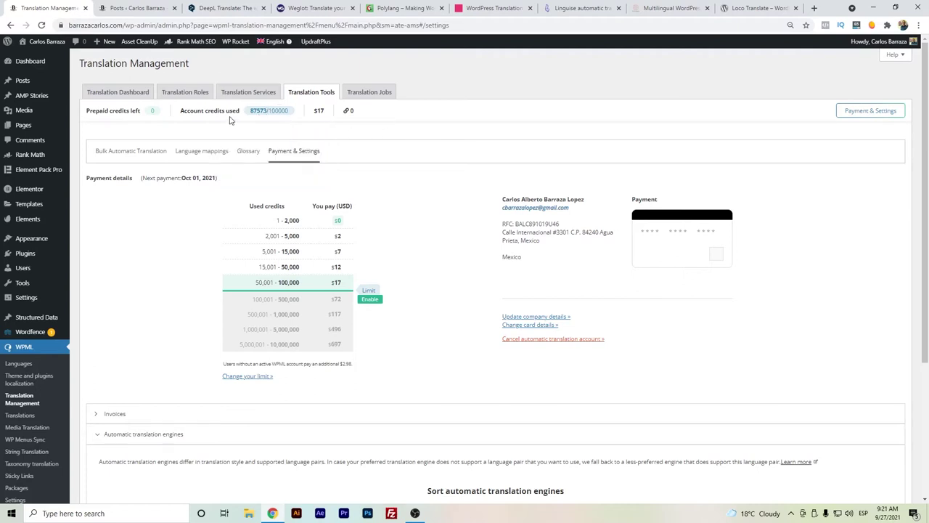
pyautogui.moveTo(250, 111); pyautogui.dragTo(275, 109)
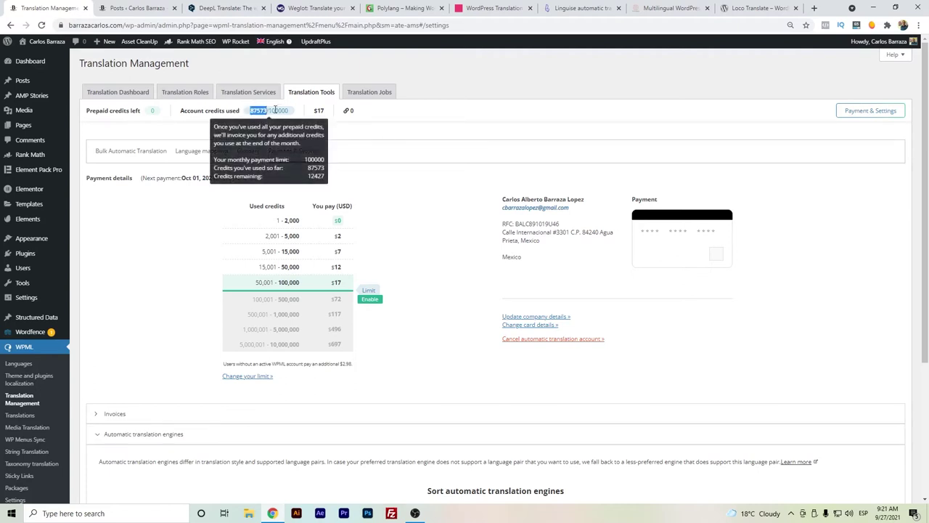
pyautogui.click(266, 122)
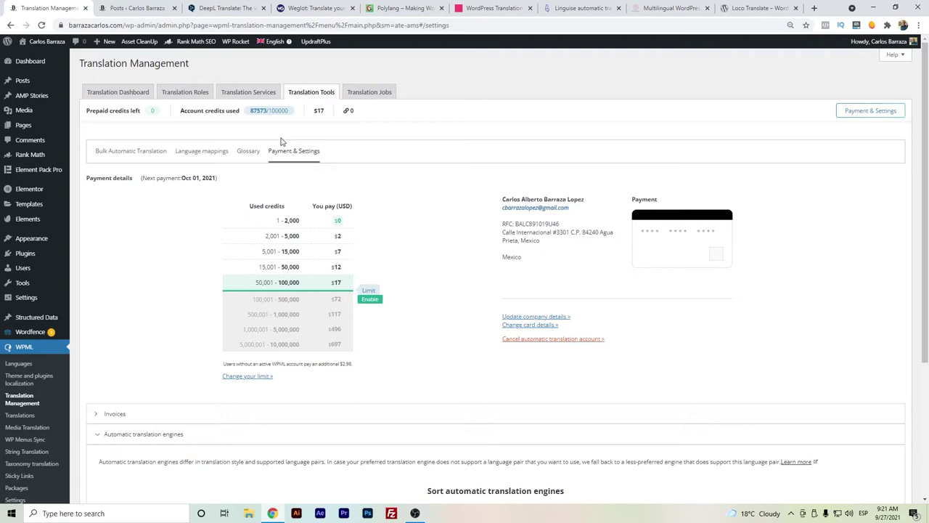
# Step: From the published posts list, open "5 Best Landing Page Builder for Higher Conversions" for Elementor editing in a new browser tab
pyautogui.hotkey('ctrl', 'Tab')
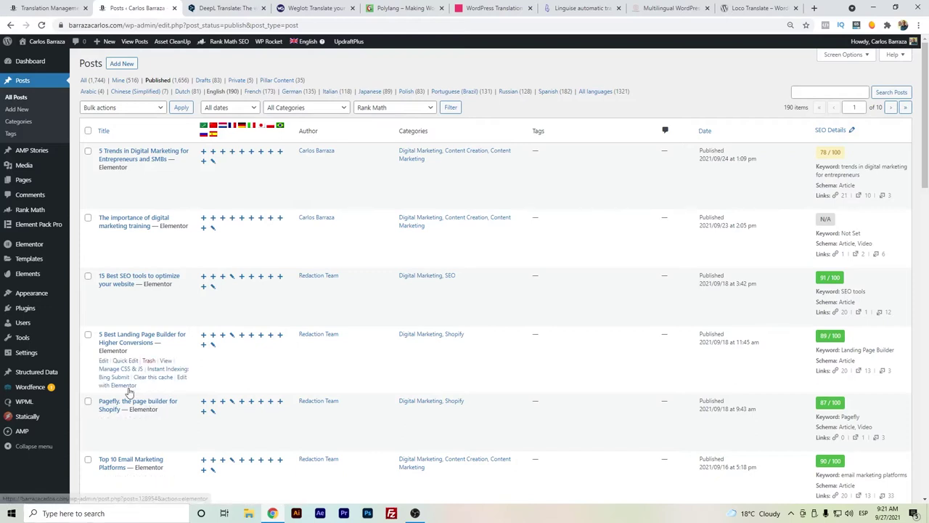
pyautogui.rightClick(128, 387)
pyautogui.click(176, 271)
pyautogui.click(178, 6)
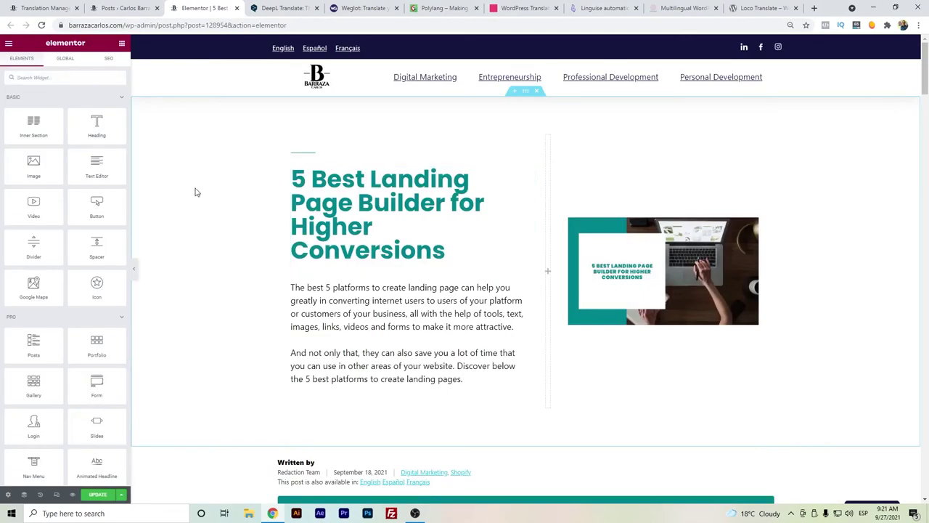
# Step: Add a Text Editor widget reading "hello" below the post's header image and update the post
pyautogui.moveTo(97, 164); pyautogui.dragTo(657, 323)
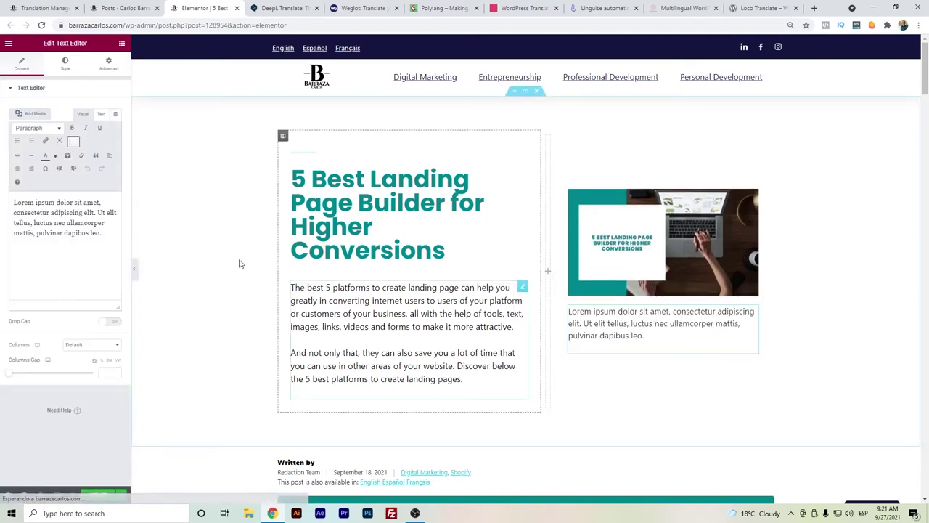
pyautogui.tripleClick(48, 225)
pyautogui.write('hel')
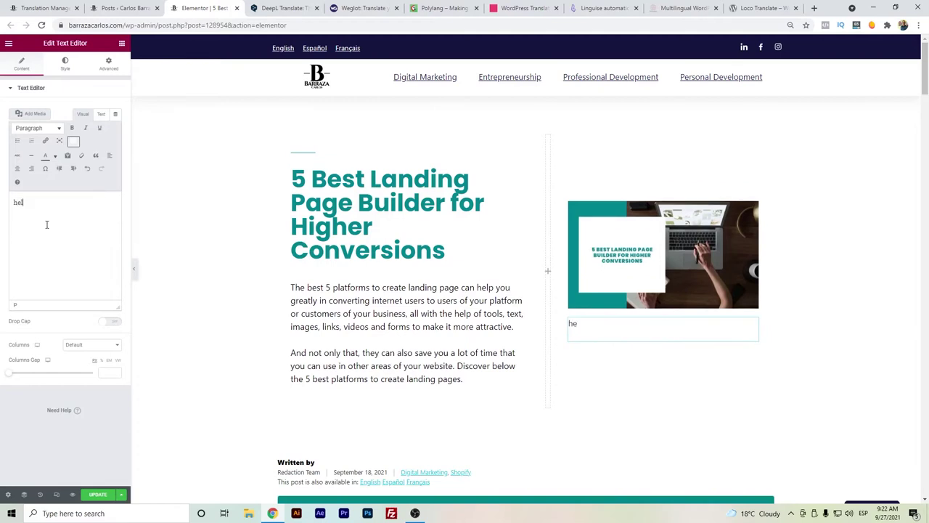
pyautogui.write('lo')
pyautogui.click(97, 494)
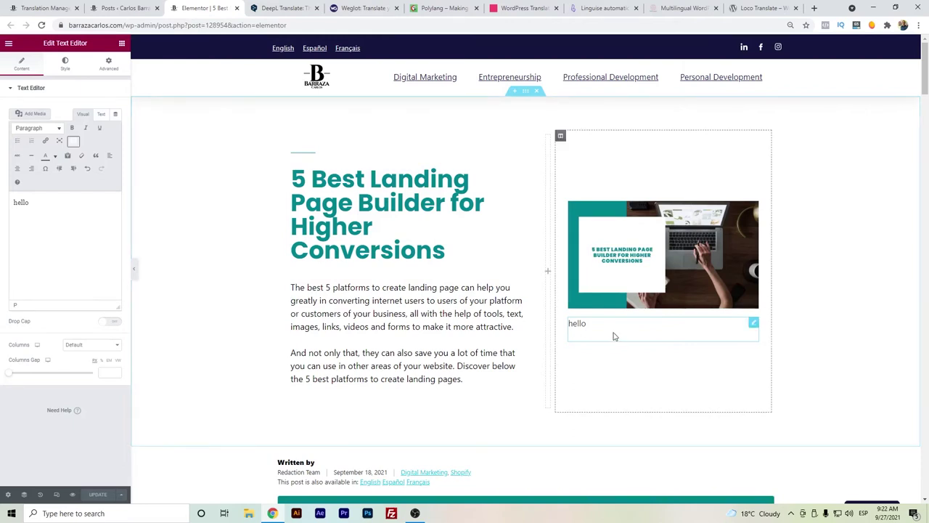
# Step: Reload the posts list and open the landing page builder post's Spanish and French translation updates in new tabs
pyautogui.click(124, 8)
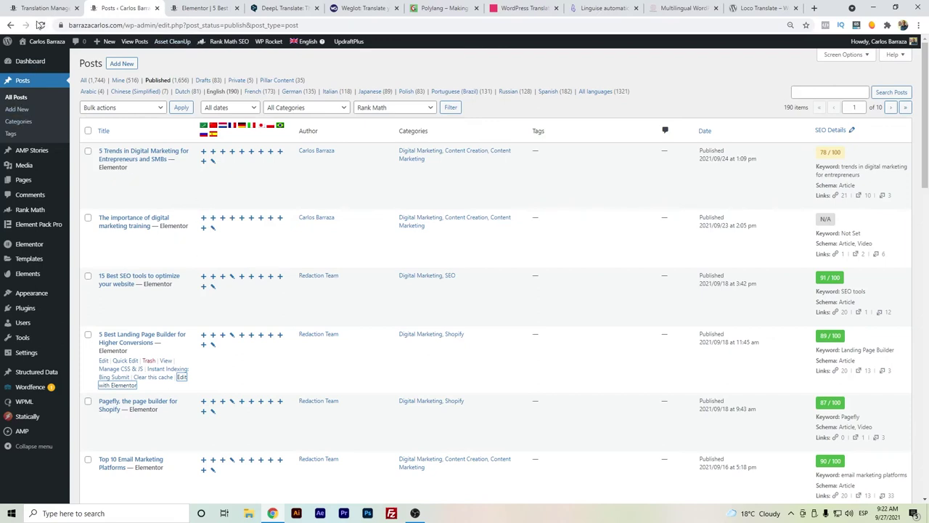
pyautogui.click(41, 24)
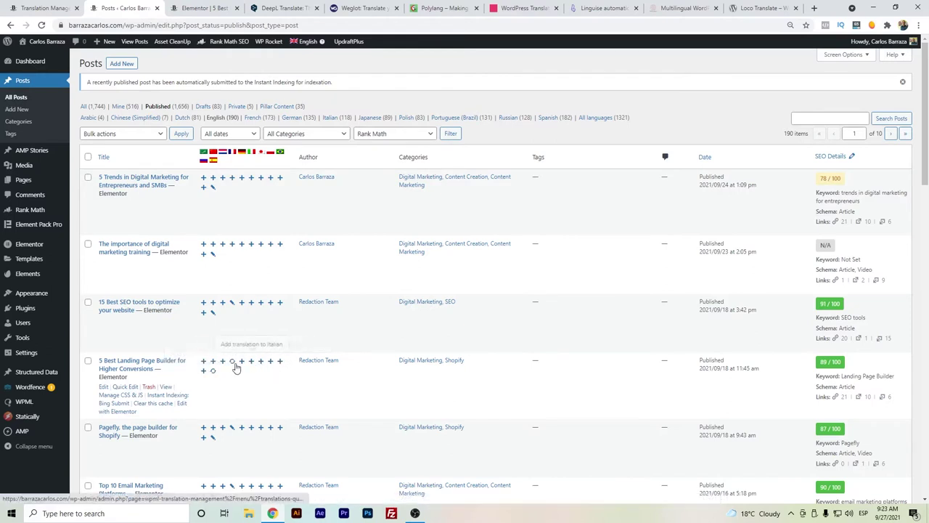
pyautogui.rightClick(214, 371)
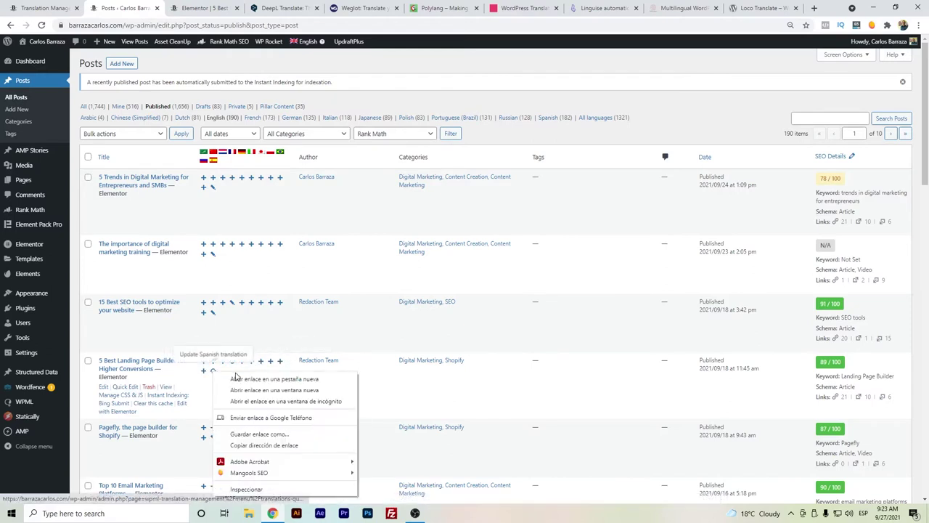
pyautogui.click(236, 380)
pyautogui.rightClick(230, 368)
pyautogui.click(241, 373)
# Step: Bring up the Spanish translation and select its "hello" segment to check the translated text
pyautogui.click(236, 8)
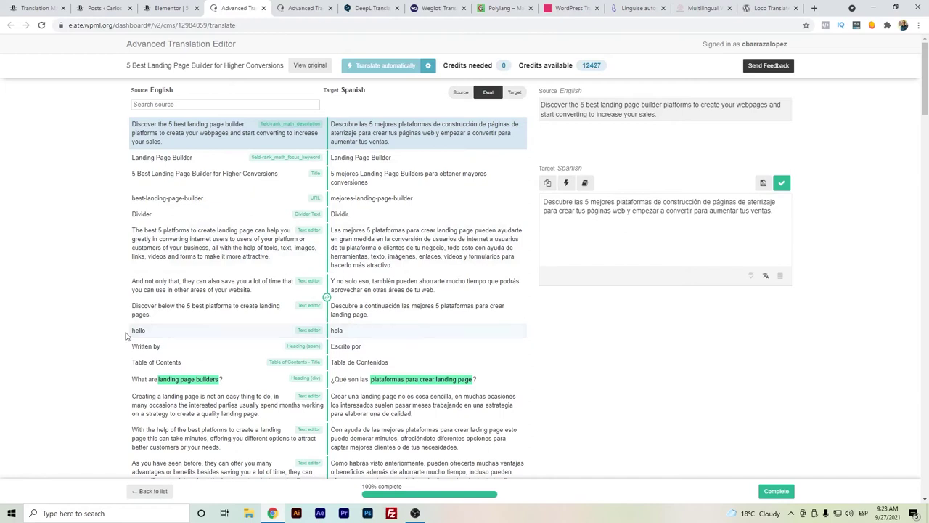
pyautogui.click(135, 332)
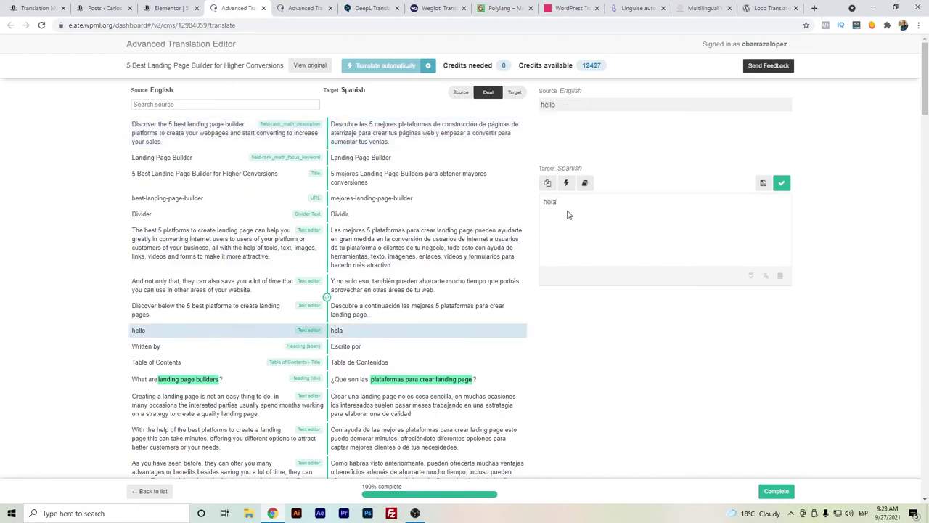
# Step: Confirm the Spanish translation of "hello", check its French counterpart, and complete both of the post's translation jobs
pyautogui.click(782, 184)
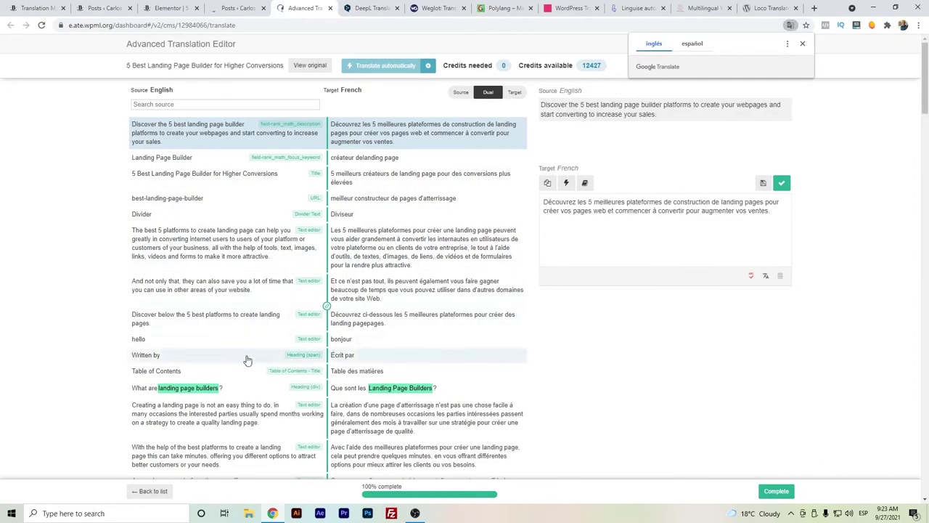
pyautogui.click(419, 346)
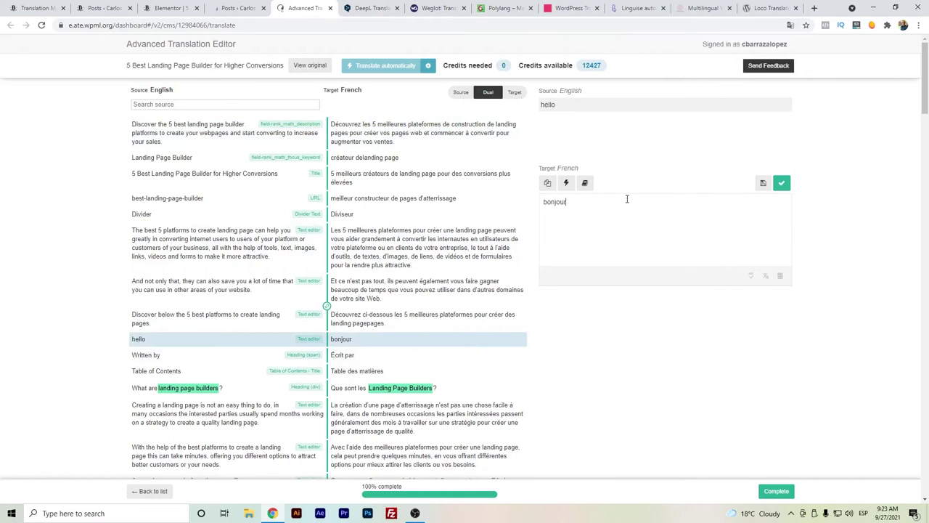
pyautogui.click(776, 491)
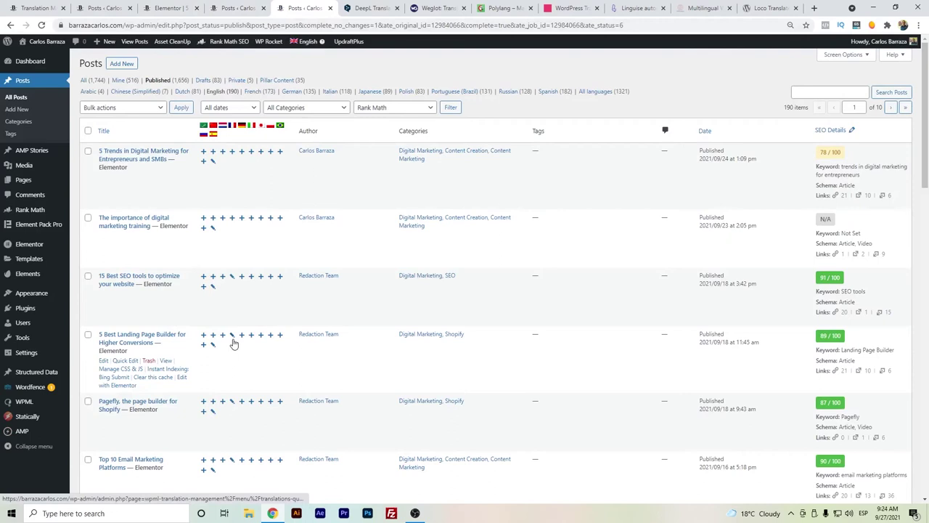
# Step: In the Elementor editor, delete the "hello" Text Editor widget below the header image and update the post
pyautogui.click(171, 8)
pyautogui.rightClick(753, 323)
pyautogui.click(759, 445)
pyautogui.click(105, 494)
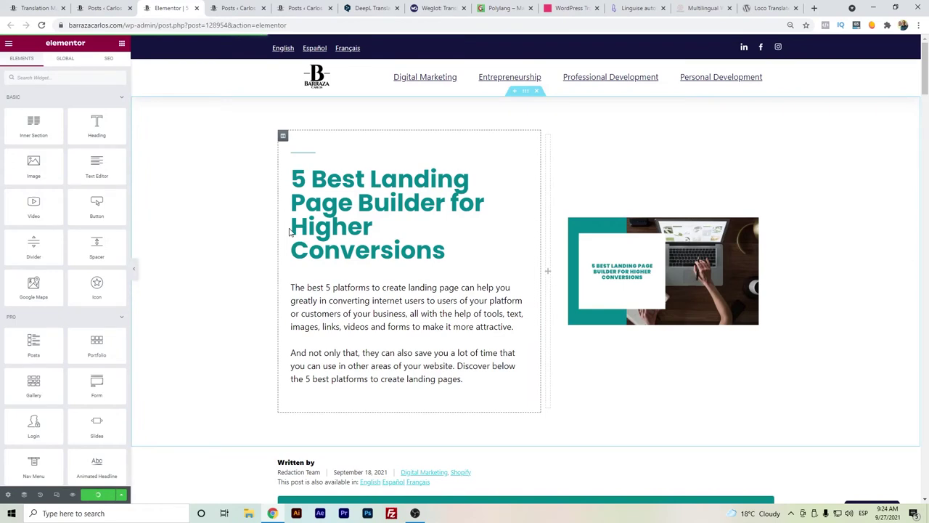
# Step: Reload the published posts list, open the landing page builder post's Spanish translation update, and complete it
pyautogui.click(119, 6)
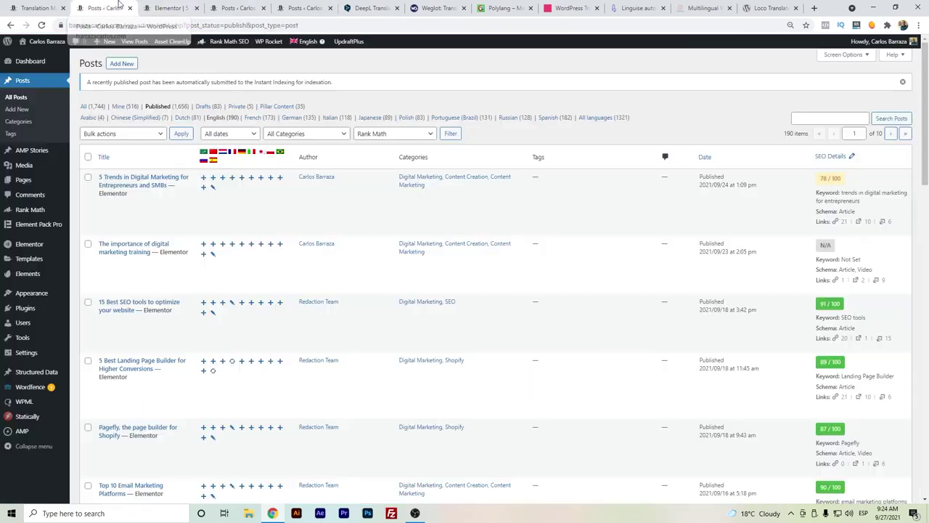
pyautogui.click(42, 26)
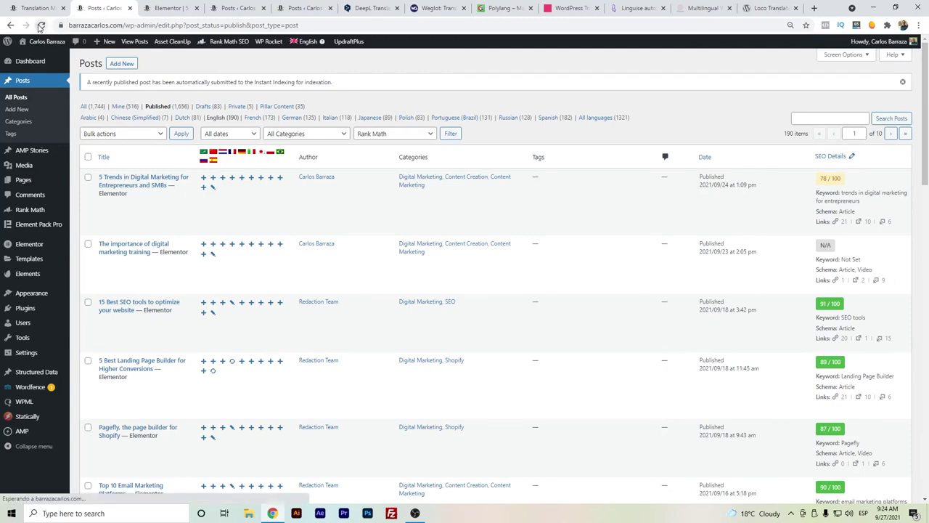
pyautogui.click(213, 373)
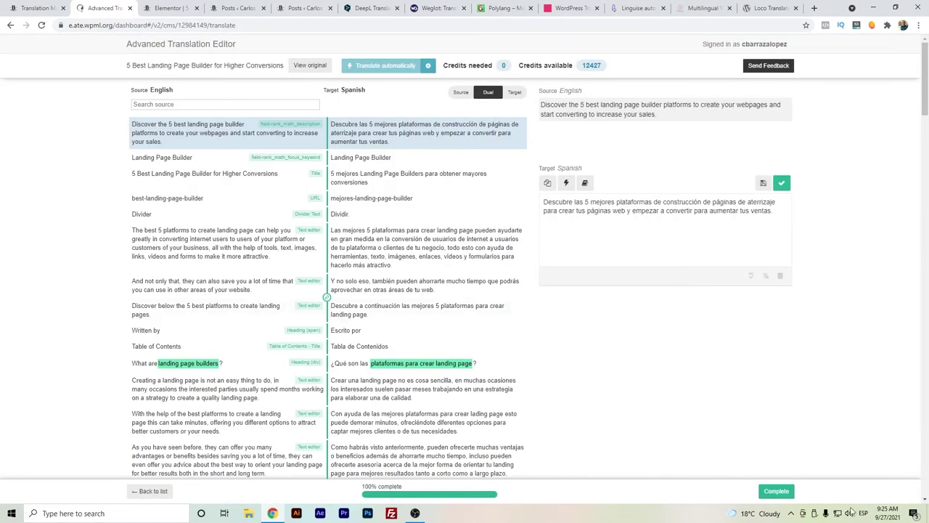
pyautogui.click(792, 492)
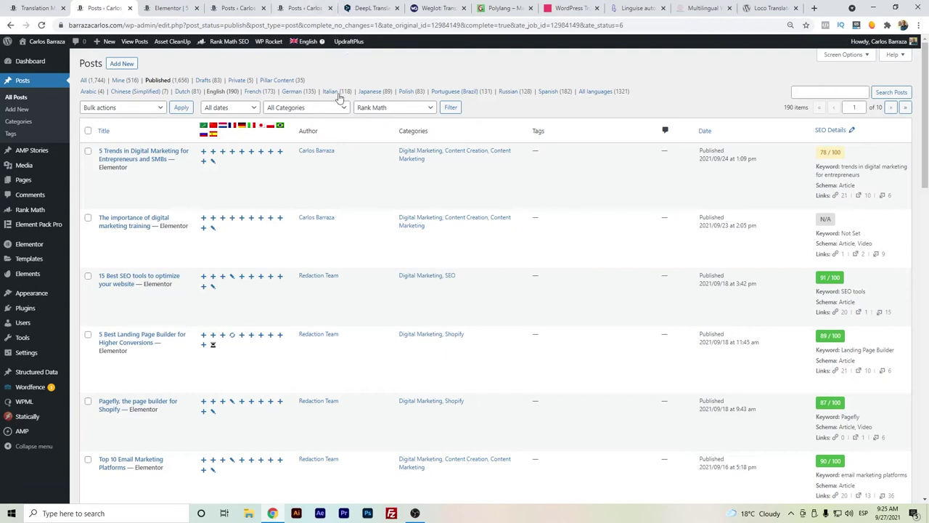
# Step: View the DeepL translator page and examine the yearly plans on Weglot's pricing page
pyautogui.click(369, 8)
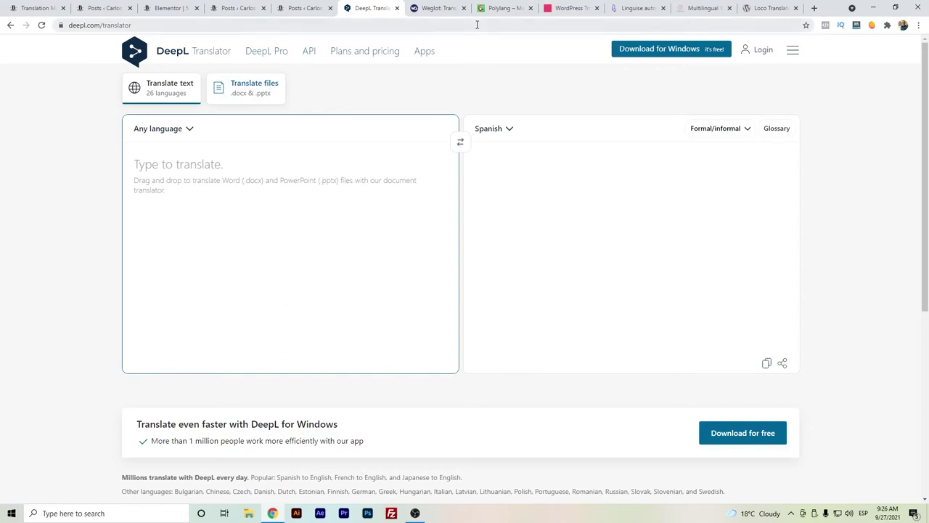
pyautogui.click(450, 6)
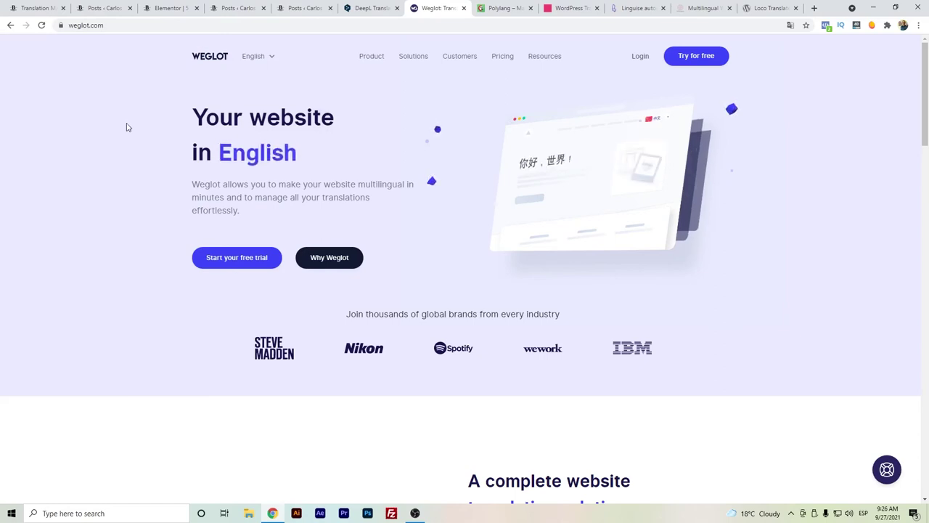
pyautogui.click(503, 63)
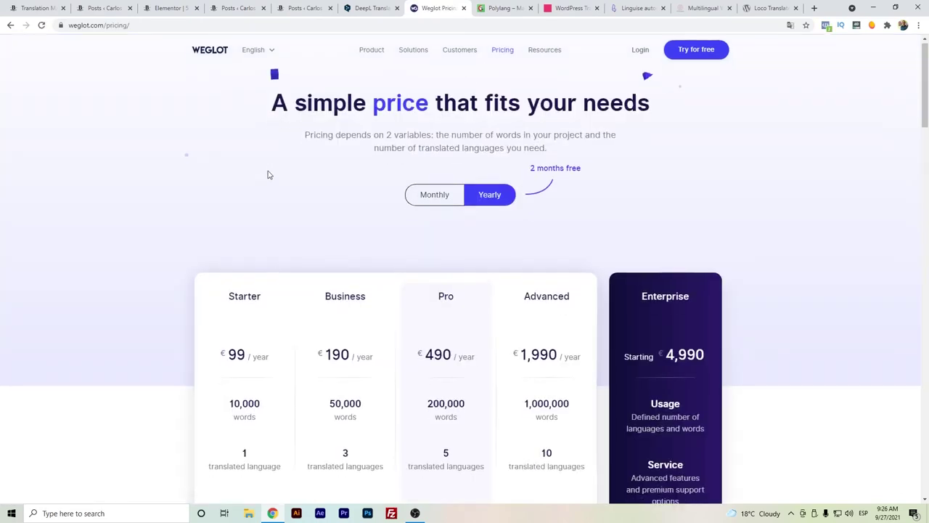
pyautogui.scroll(-1, 268, 174)
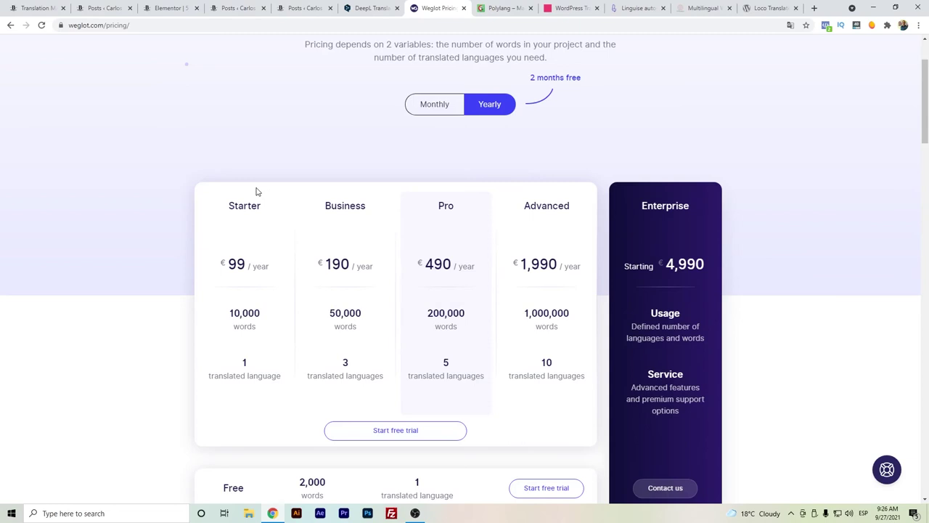
pyautogui.scroll(-1, 240, 199)
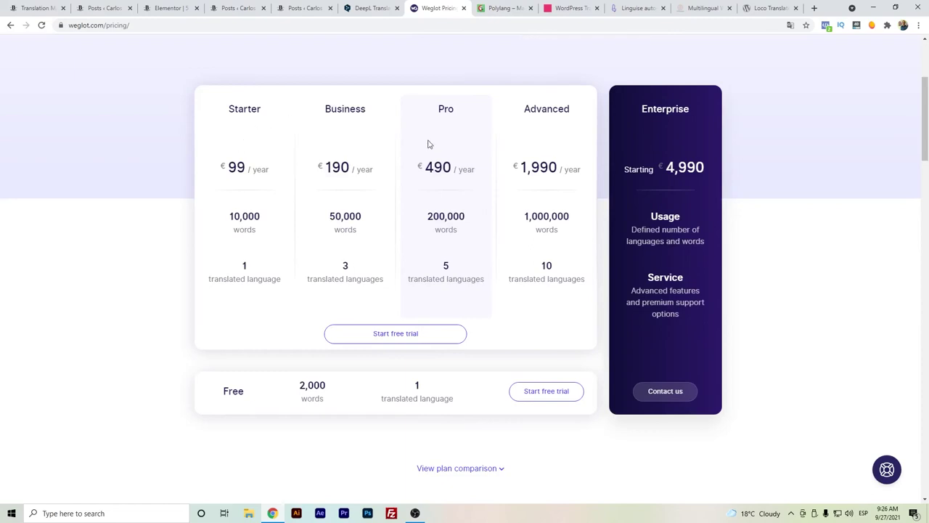
# Step: Compare the Weglot Pro plan's word allowance with the Advanced plan's yearly price, and show the site's language options
pyautogui.moveTo(427, 222); pyautogui.dragTo(473, 218)
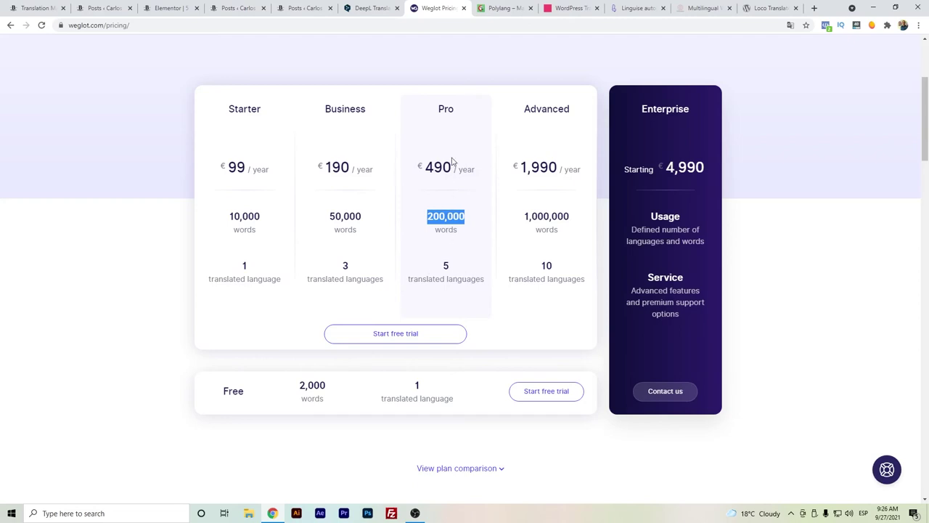
pyautogui.click(427, 222)
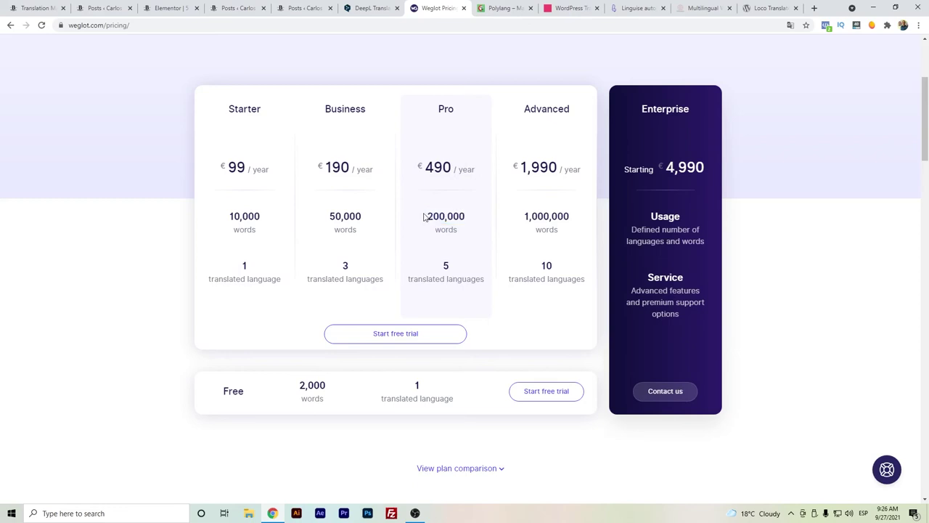
pyautogui.moveTo(431, 215); pyautogui.dragTo(469, 218)
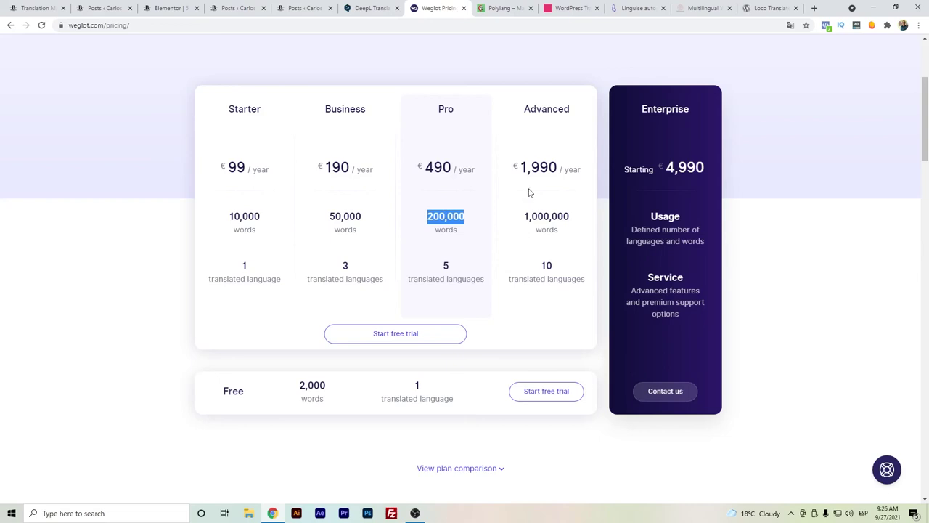
pyautogui.moveTo(524, 170); pyautogui.dragTo(578, 172)
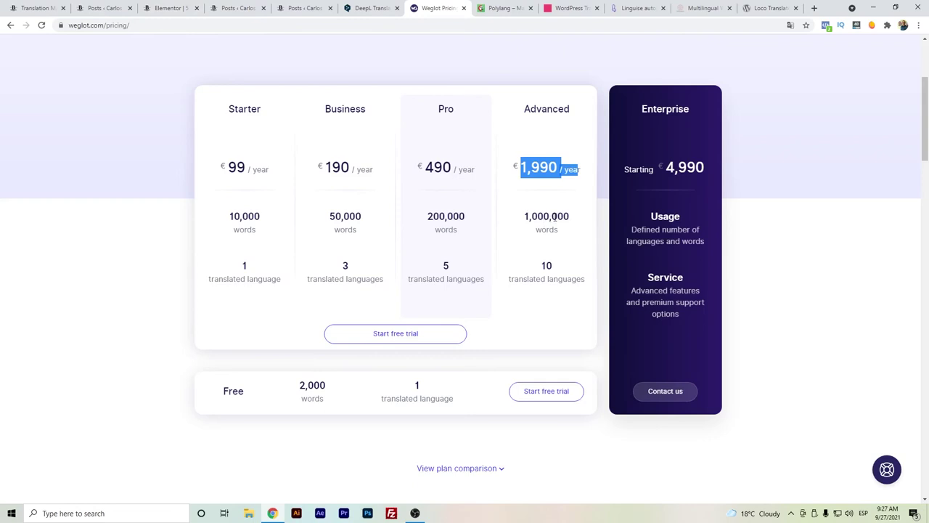
pyautogui.click(467, 130)
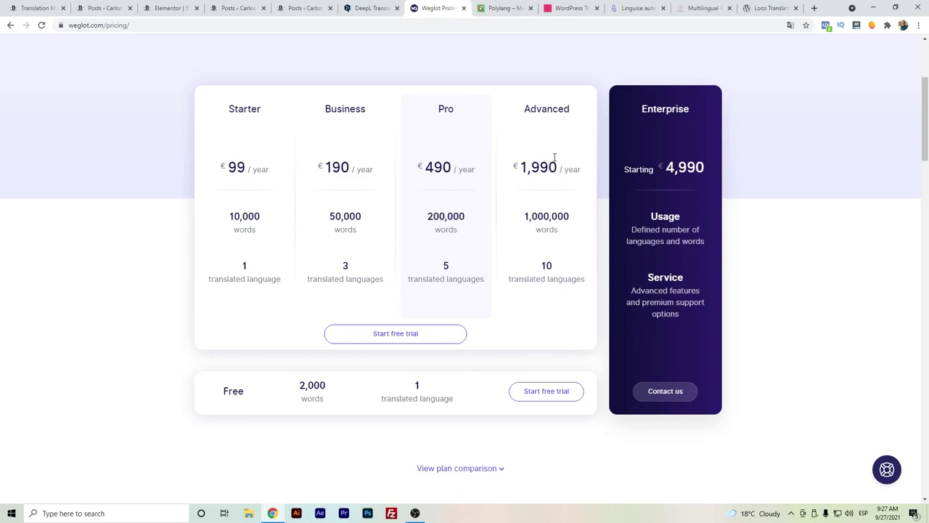
pyautogui.scroll(3, 555, 156)
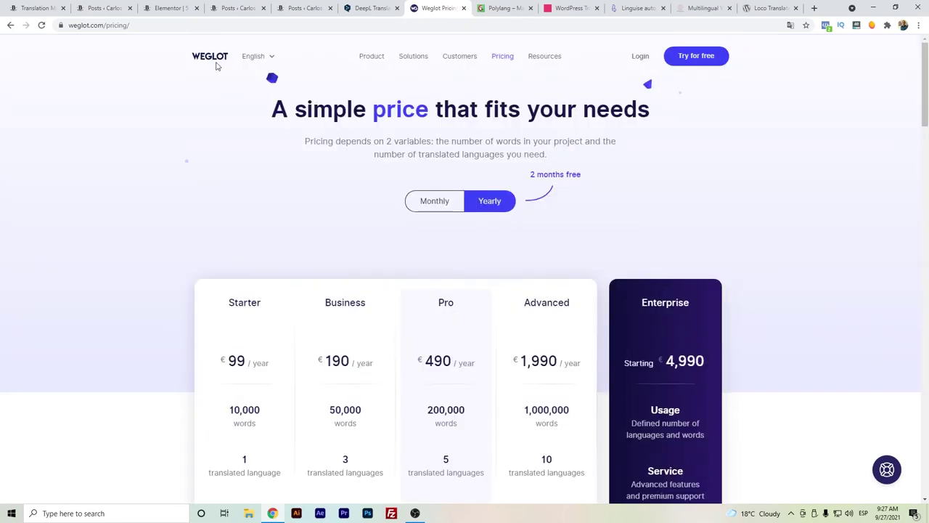
pyautogui.moveTo(253, 58)
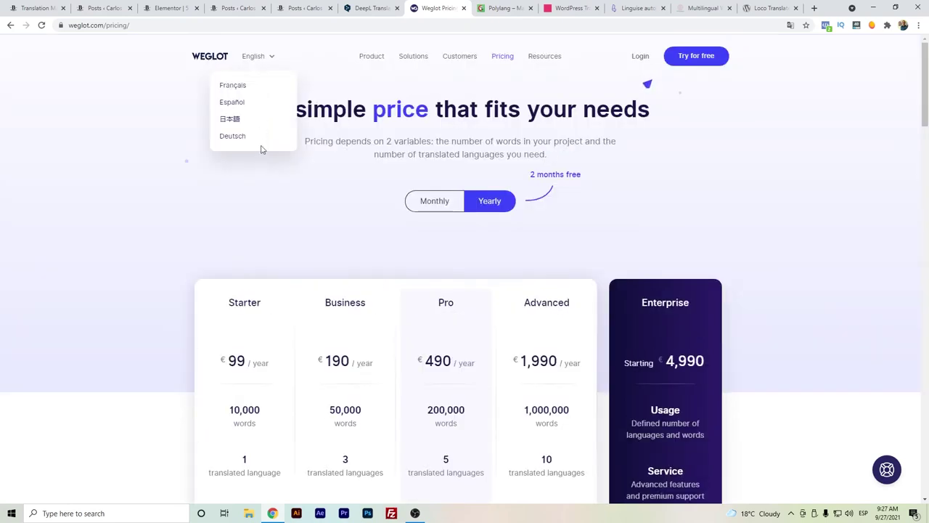
# Step: Bring up the Polylang homepage, dismiss the browser's translation prompt, and look over the plugin's feature sections
pyautogui.click(512, 7)
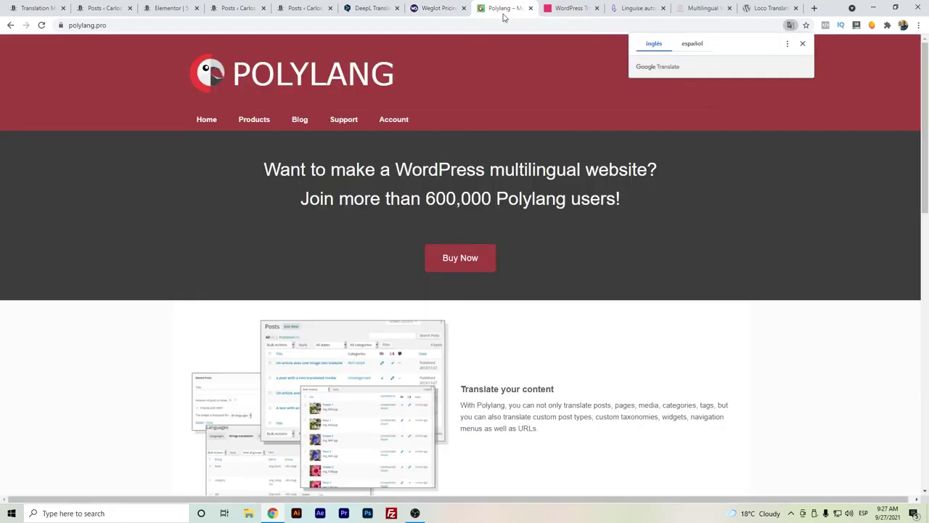
pyautogui.click(806, 45)
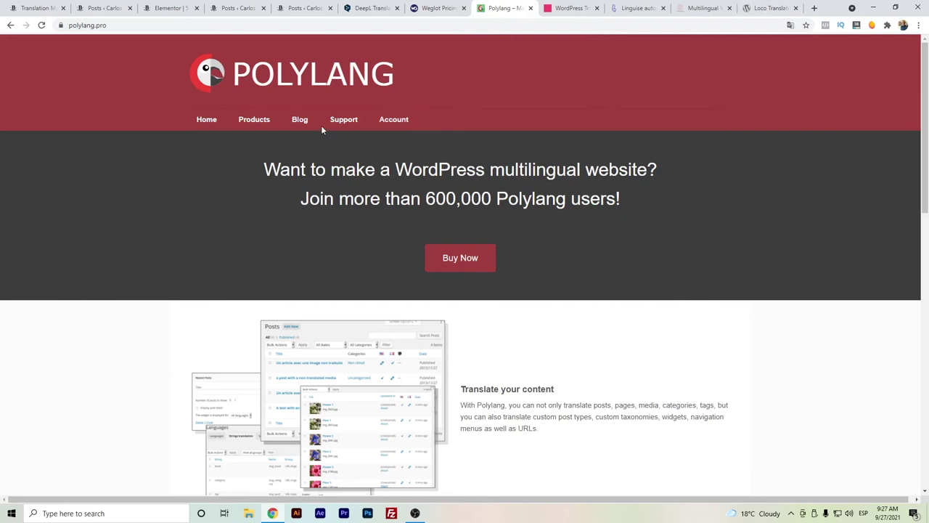
pyautogui.scroll(-1, 334, 167)
pyautogui.scroll(-5, 341, 182)
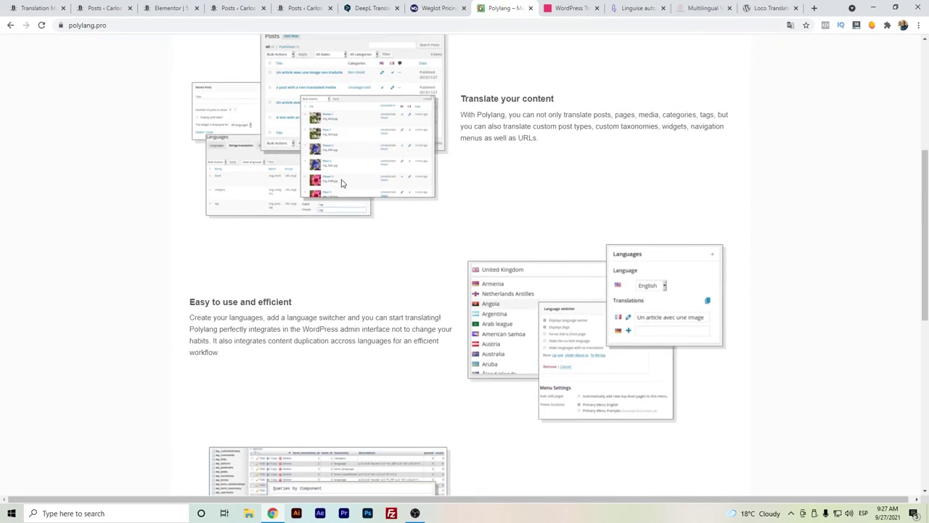
pyautogui.scroll(-3, 342, 183)
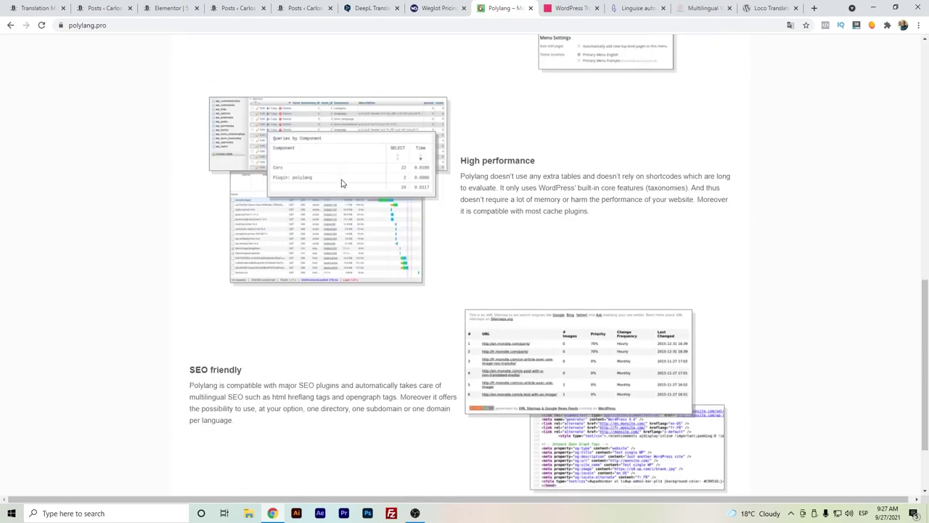
pyautogui.scroll(1, 342, 182)
pyautogui.scroll(10, 342, 182)
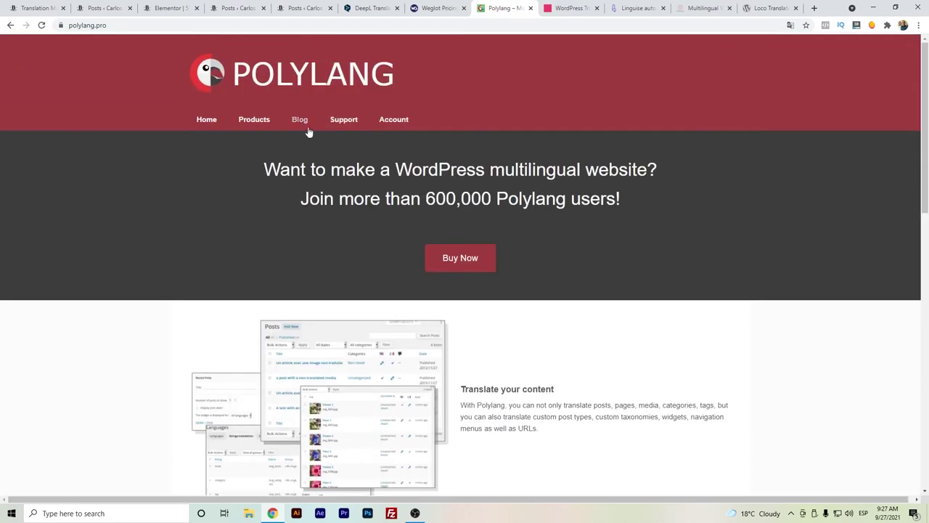
# Step: Browse Polylang's products and open the Polylang Business Pack to examine its site licence prices and feature comparison
pyautogui.click(251, 121)
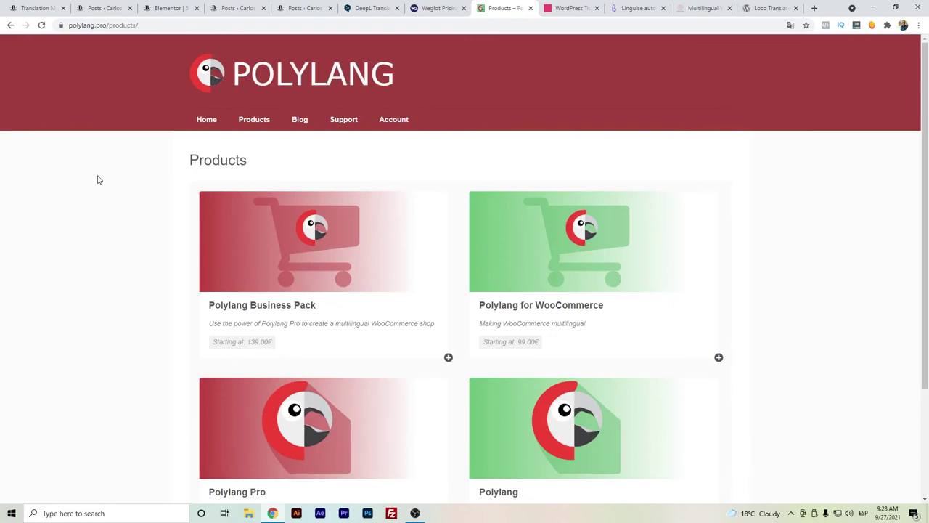
pyautogui.scroll(-2, 99, 180)
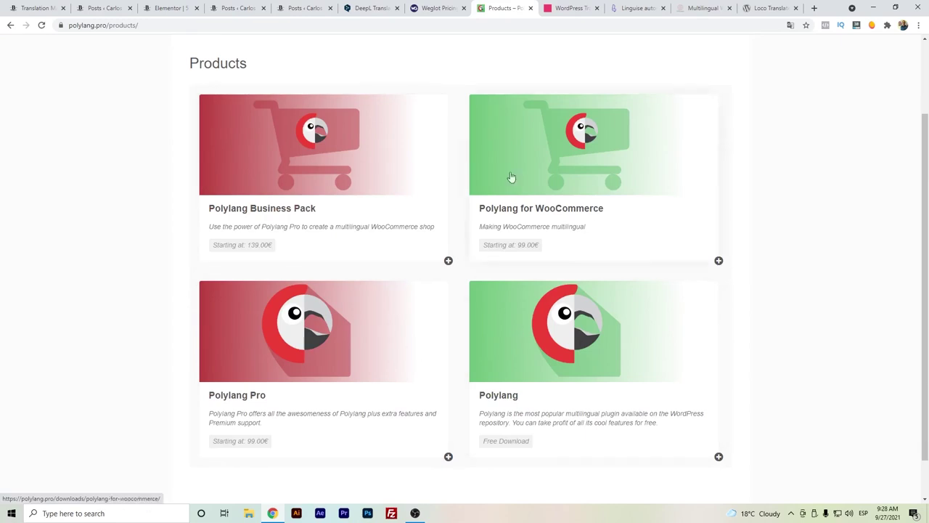
pyautogui.scroll(2, 427, 176)
pyautogui.click(373, 233)
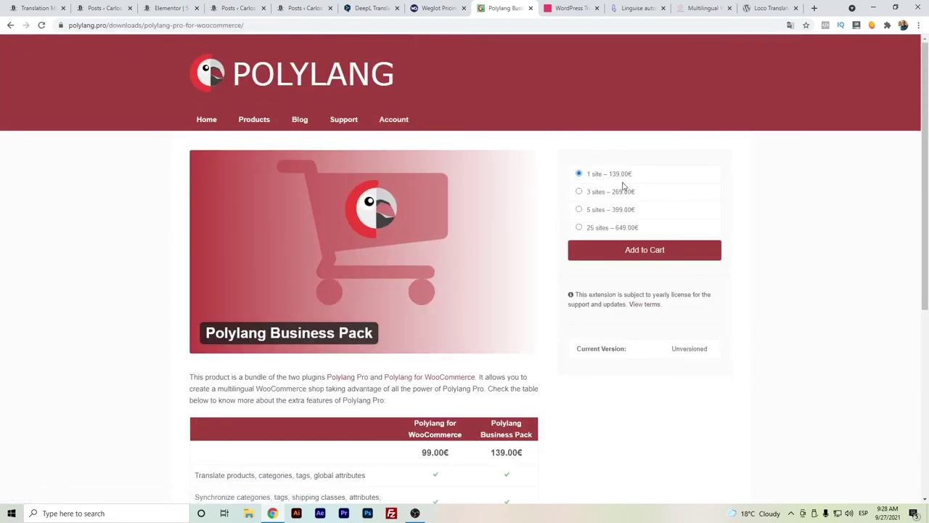
pyautogui.scroll(-2, 448, 290)
pyautogui.scroll(2, 446, 295)
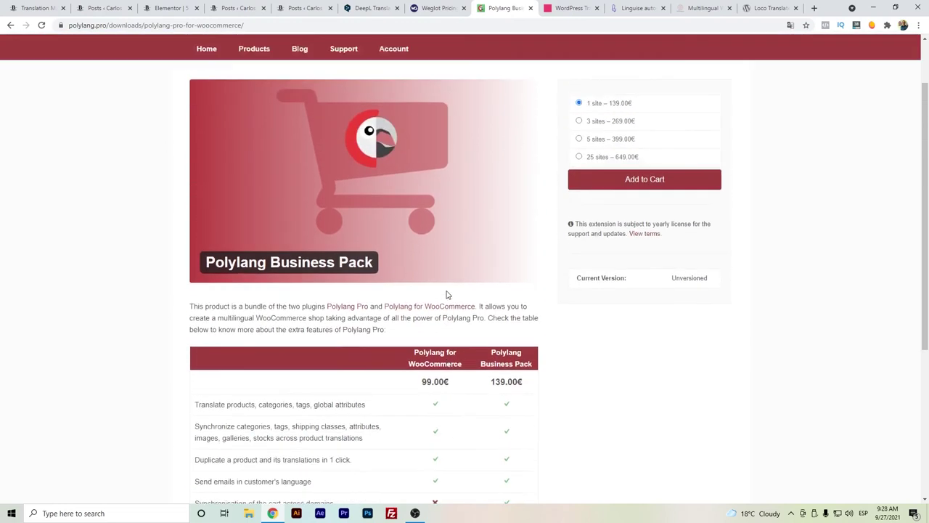
# Step: Bring up the TranslatePress homepage, dismiss the browser's translation prompt, and examine its features and visual translation interface
pyautogui.hotkey('ctrl', 'Tab')
pyautogui.click(804, 45)
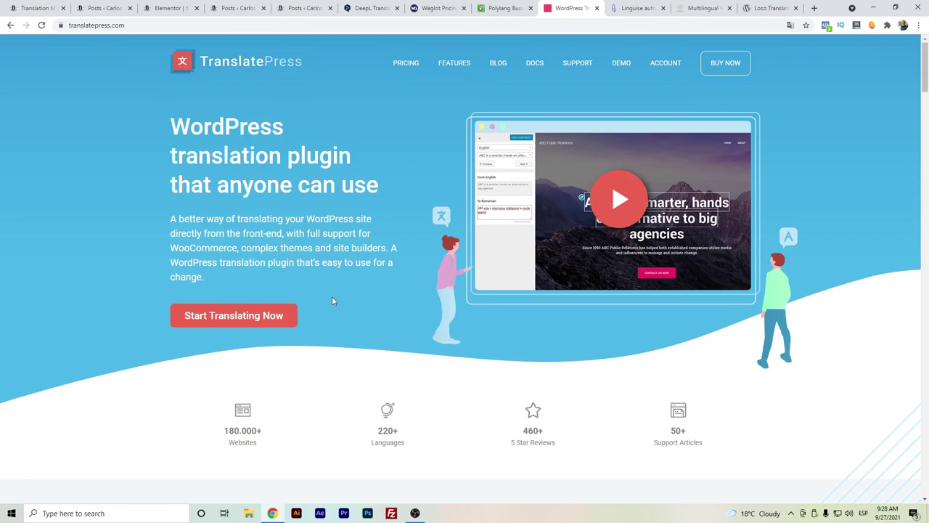
pyautogui.scroll(-3, 333, 301)
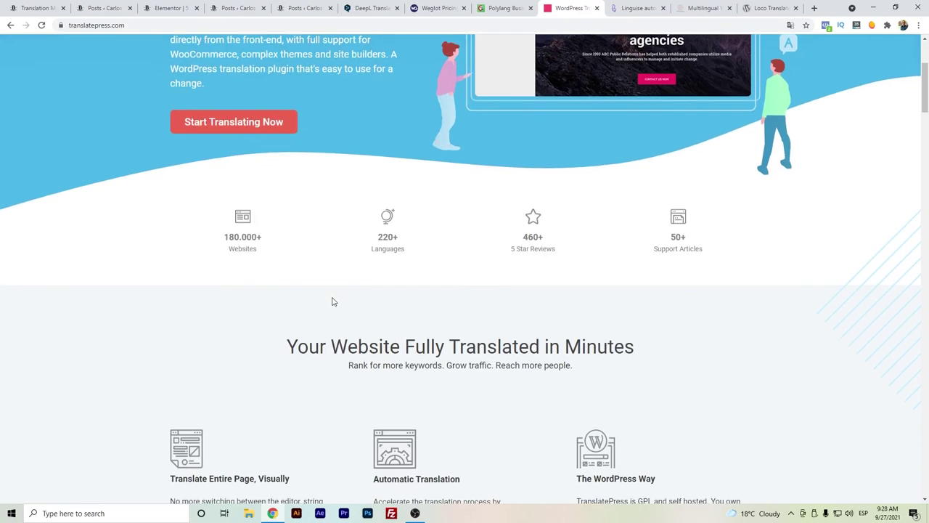
pyautogui.scroll(-8, 332, 300)
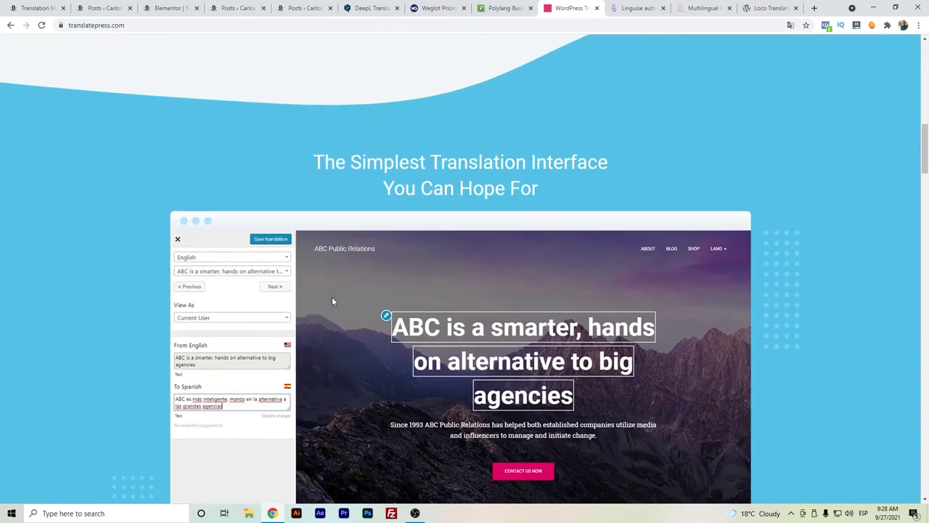
pyautogui.scroll(-2, 332, 297)
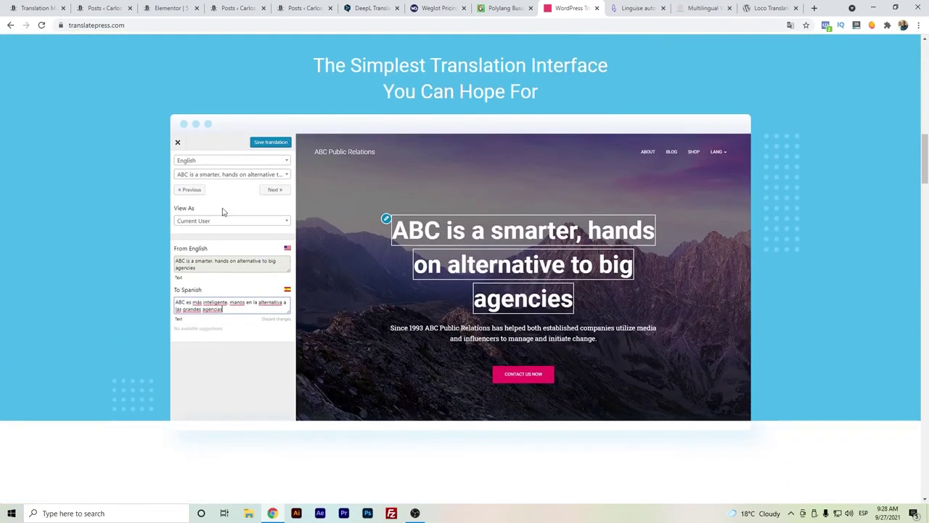
pyautogui.scroll(-4, 228, 327)
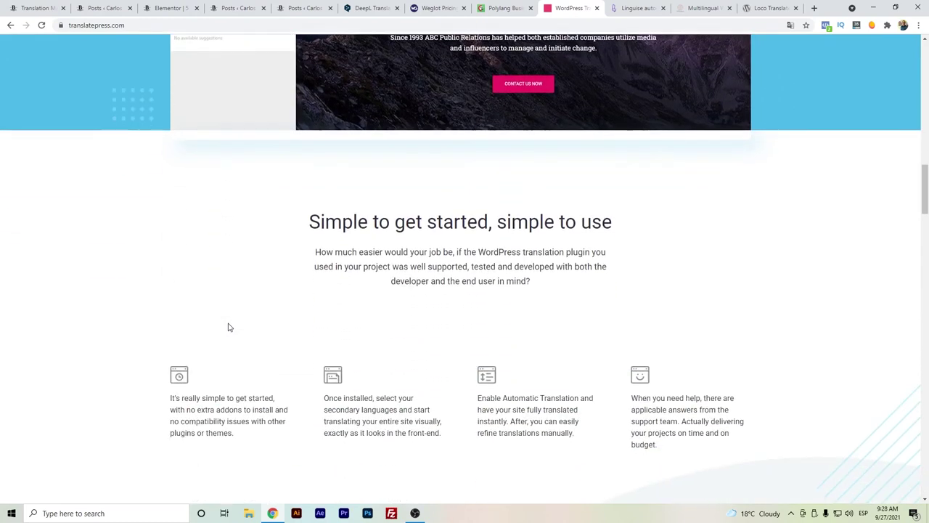
pyautogui.scroll(3, 228, 327)
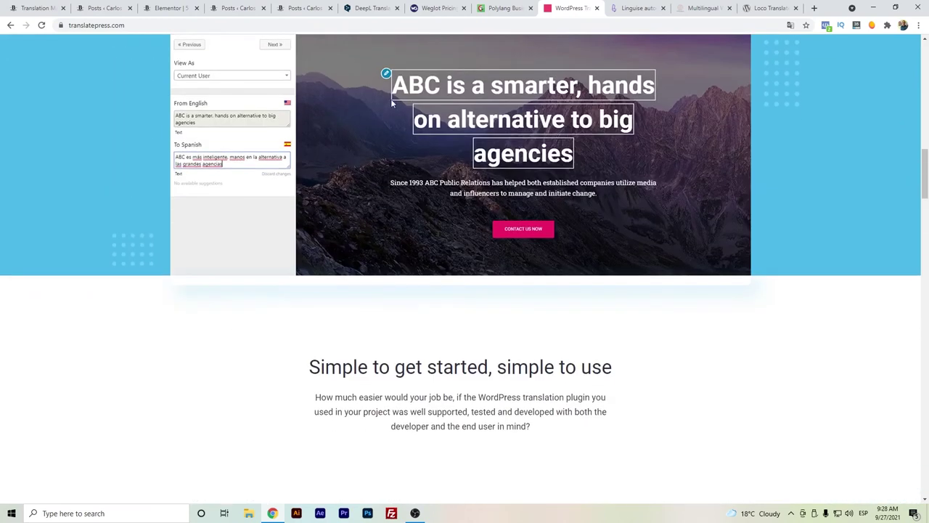
# Step: Finish looking over the TranslatePress homepage, and bring up the Linguise homepage to review its SEO, pricing and translation dashboard sections
pyautogui.scroll(-3, 540, 218)
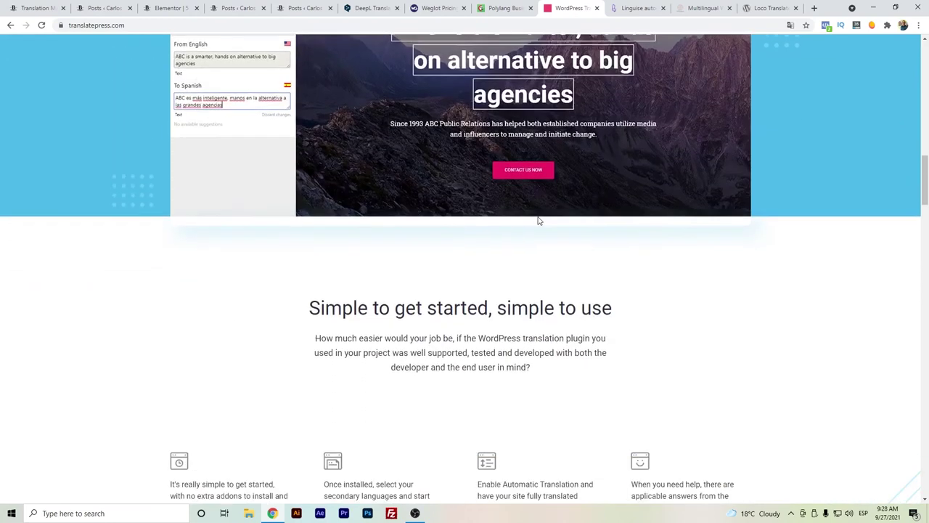
pyautogui.scroll(15, 527, 363)
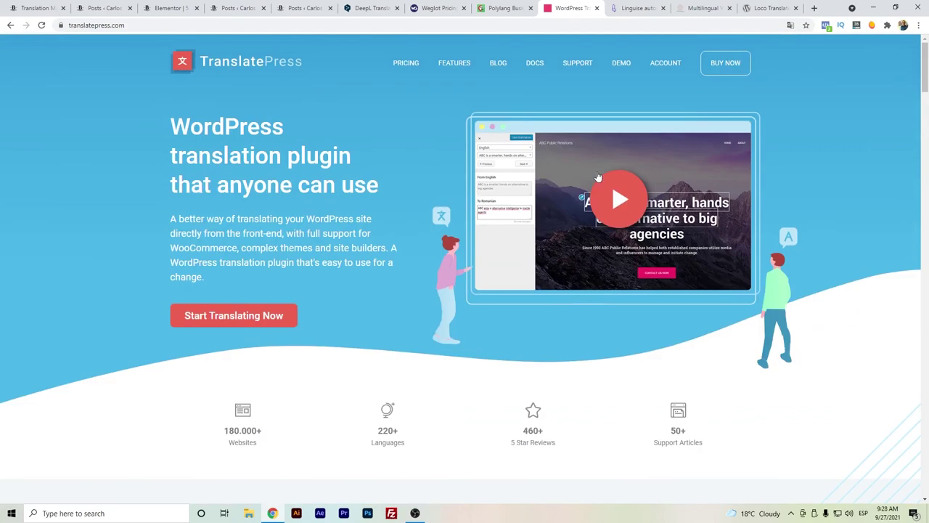
pyautogui.hotkey('ctrl', 'Tab')
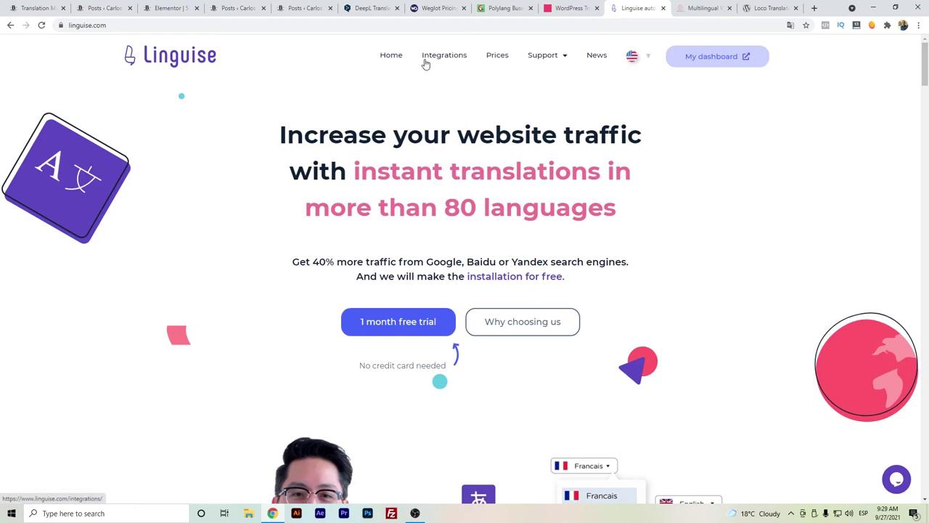
pyautogui.scroll(-8, 259, 202)
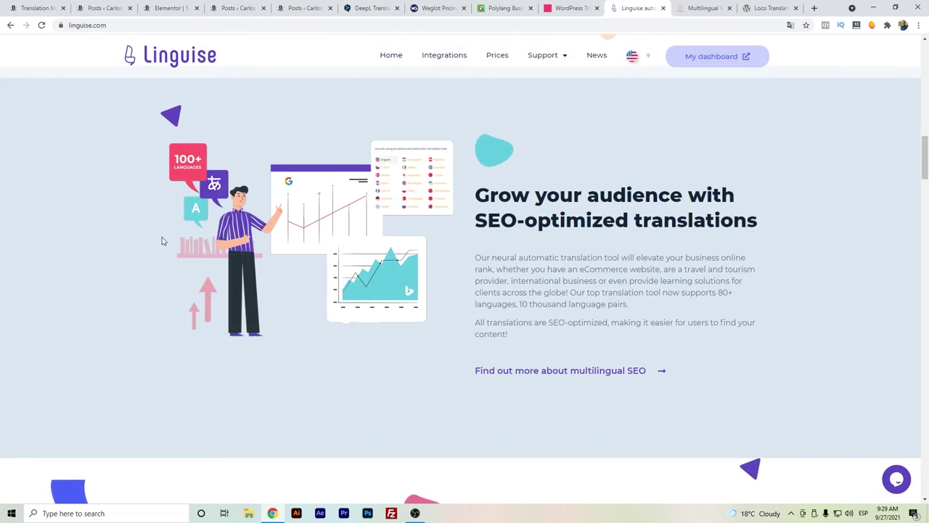
pyautogui.scroll(-5, 162, 242)
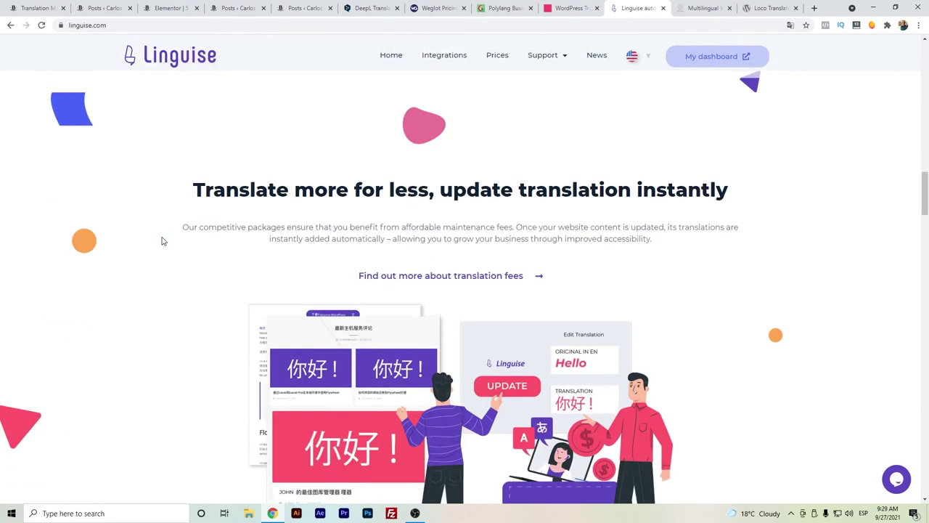
pyautogui.scroll(-10, 163, 242)
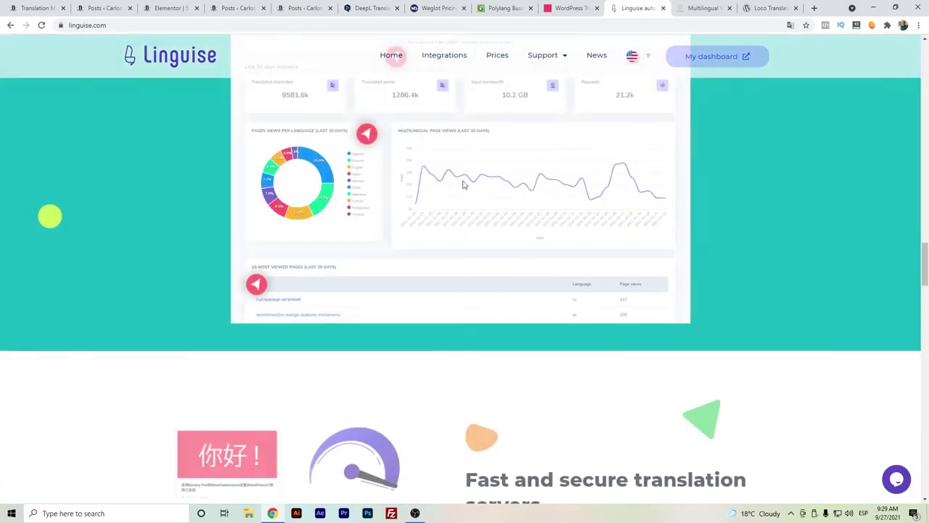
pyautogui.scroll(2, 622, 204)
pyautogui.click(391, 54)
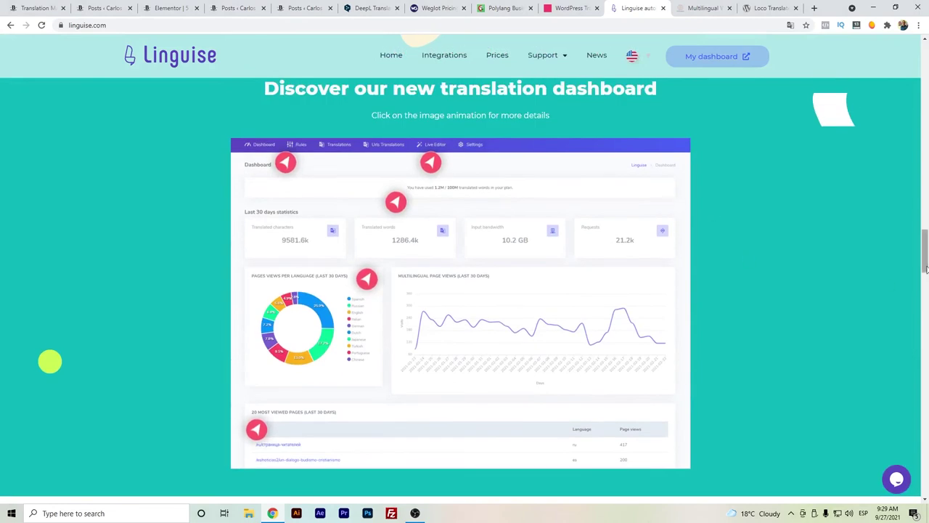
# Step: Open Linguise's prices and compare the monthly cost and word allowances of the Start, Pro and Large plans
pyautogui.click(497, 54)
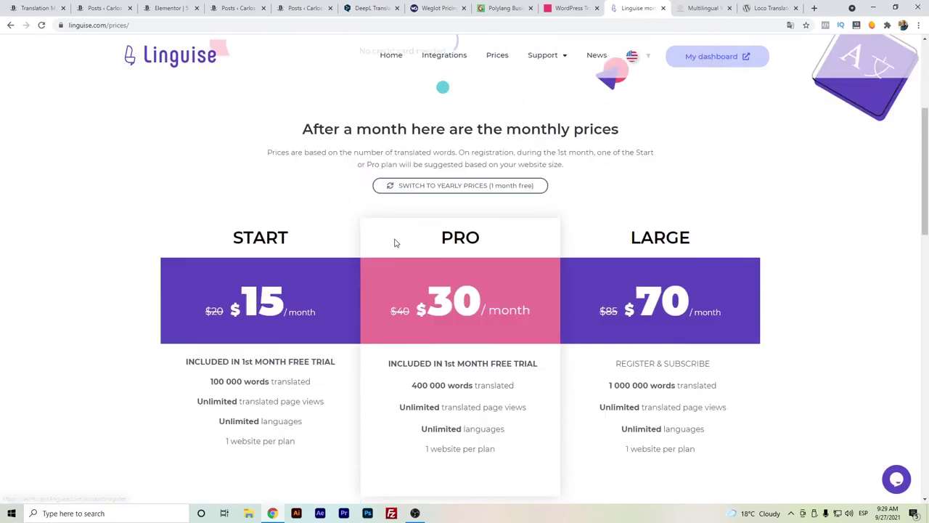
pyautogui.scroll(-2, 396, 242)
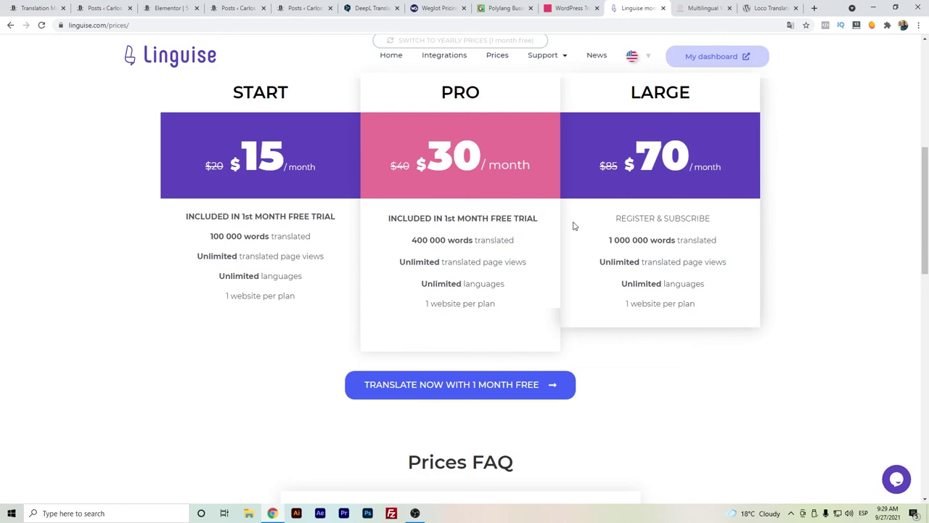
pyautogui.scroll(2, 245, 356)
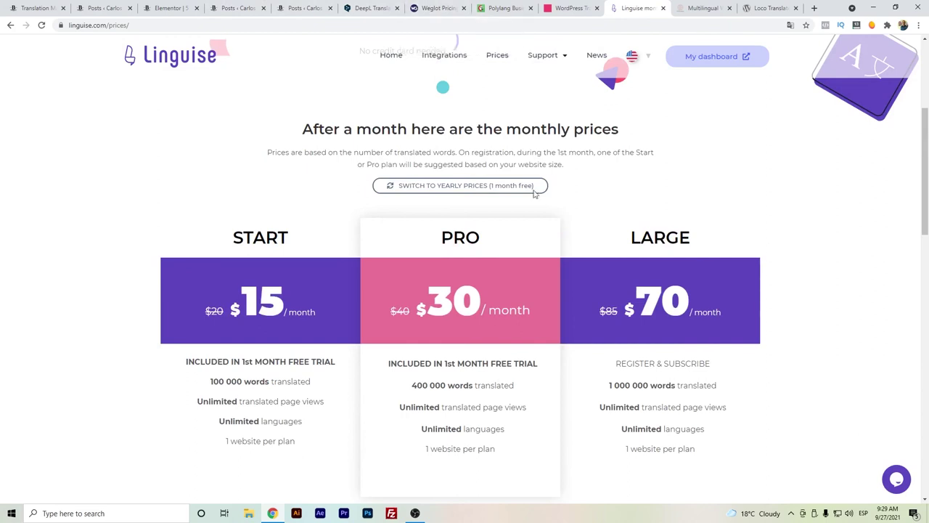
# Step: Bring up the WPGlobus homepage, dismiss the browser's translation prompt, and look over the free plugin and add-on descriptions
pyautogui.click(689, 6)
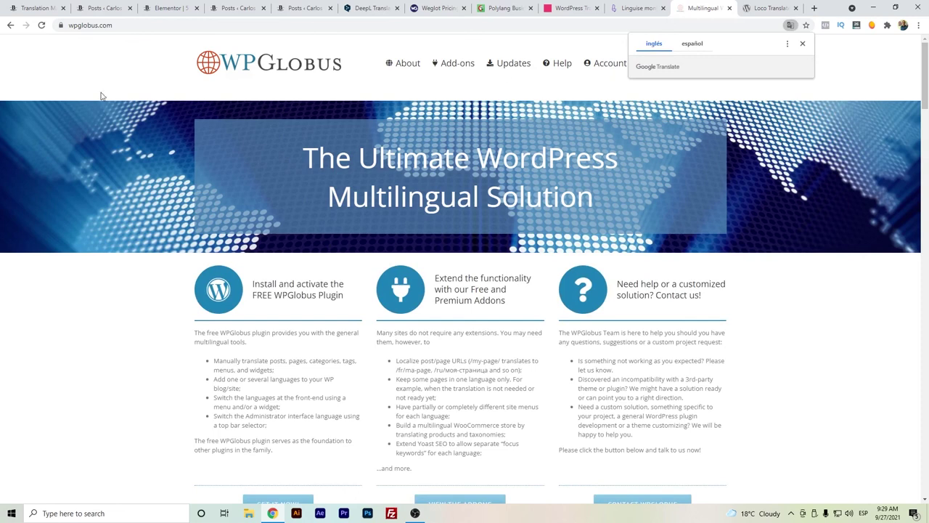
pyautogui.click(803, 44)
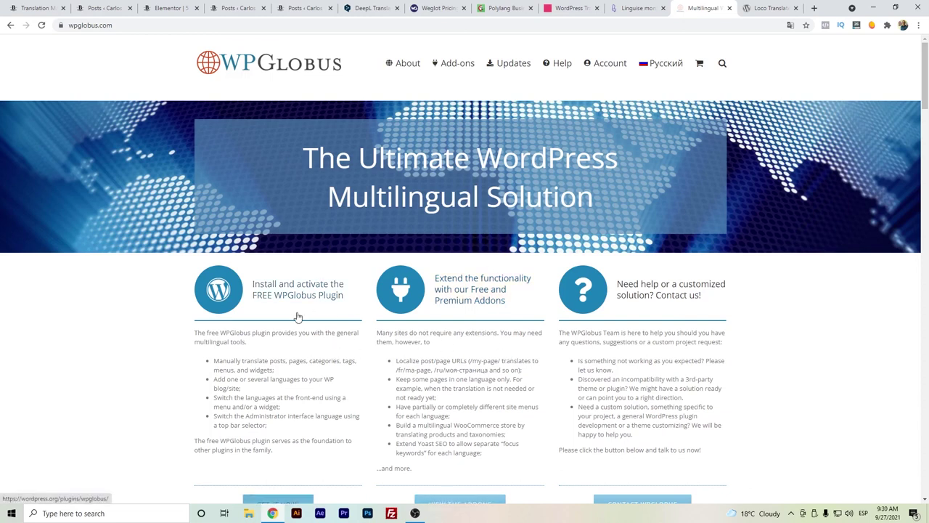
# Step: Look over the Loco Translate plugin page on WordPress.org, and revisit Weglot's yearly pricing for comparison
pyautogui.hotkey('ctrl', 'Tab')
pyautogui.scroll(3, 426, 214)
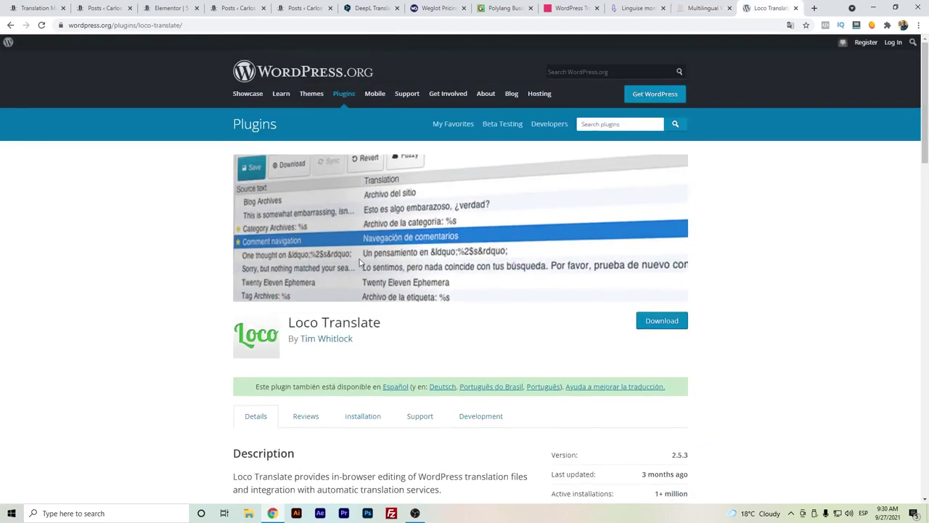
pyautogui.scroll(-1, 204, 313)
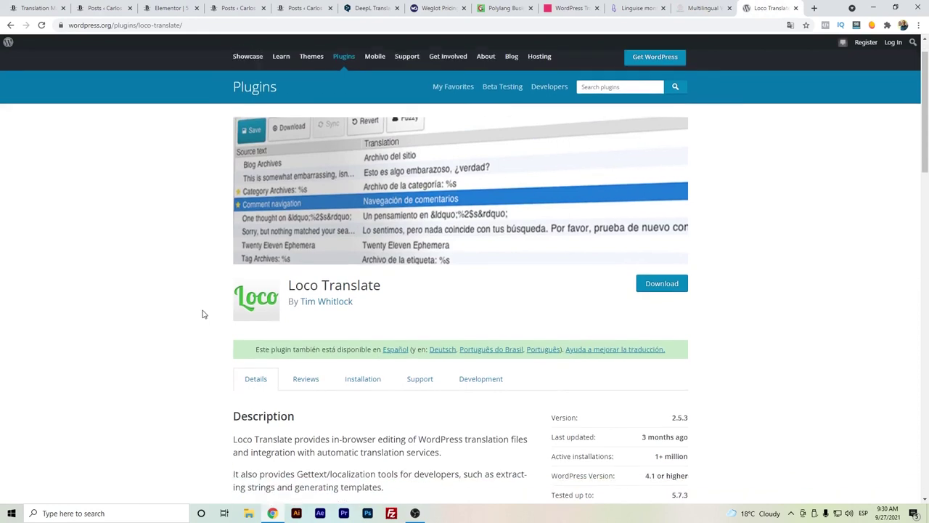
pyautogui.scroll(1, 204, 314)
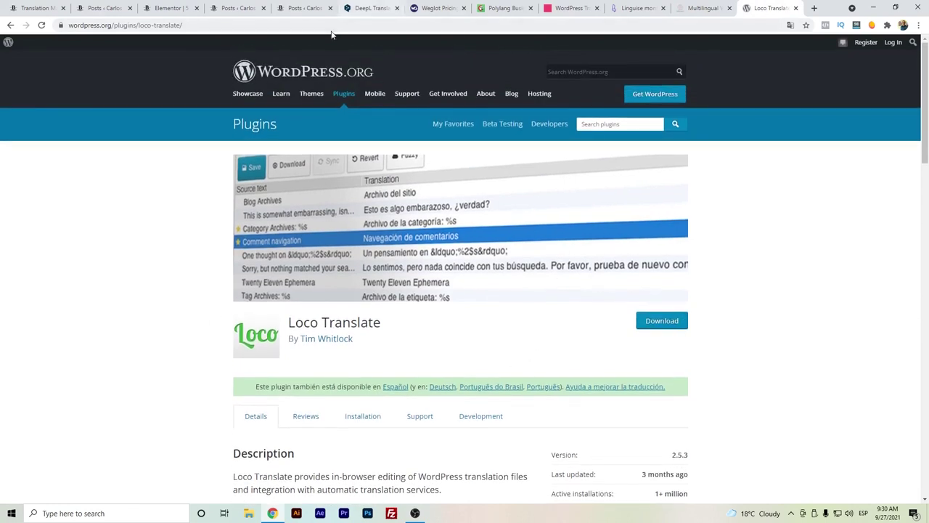
pyautogui.click(433, 8)
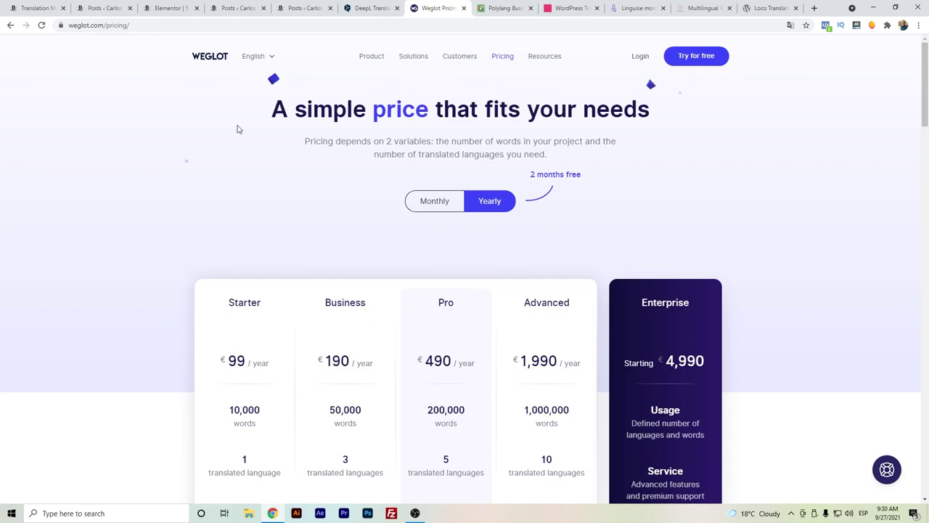
# Step: Return to WPML's Translation Management to review the automatic translation credit prices, and open WPML's Languages settings
pyautogui.click(29, 8)
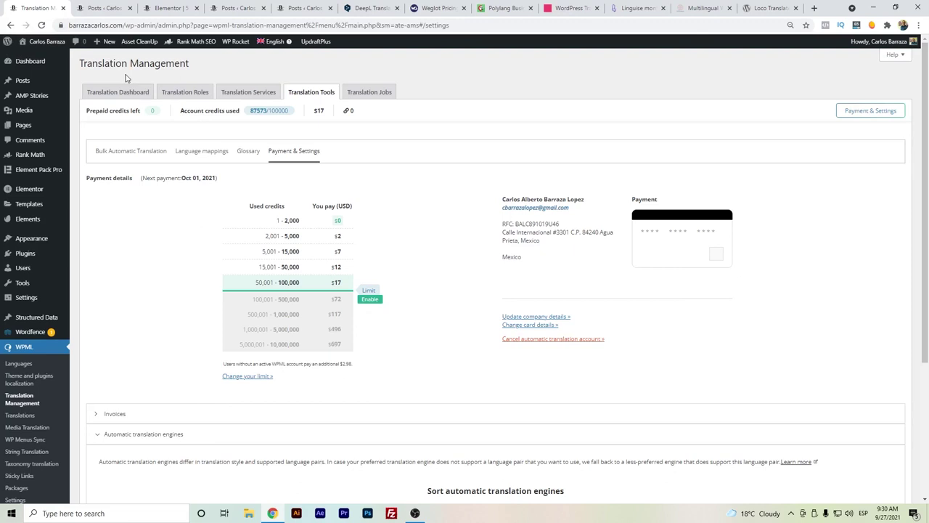
pyautogui.moveTo(328, 240)
pyautogui.click(39, 365)
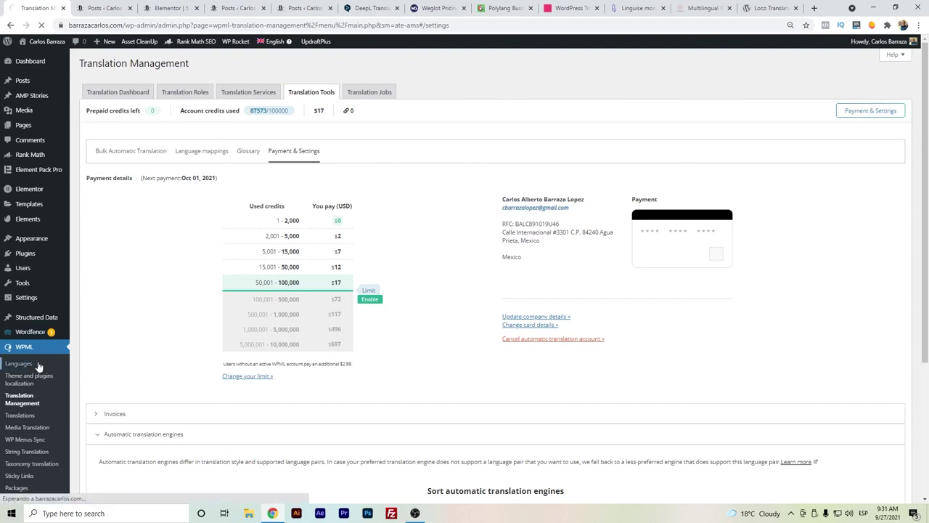